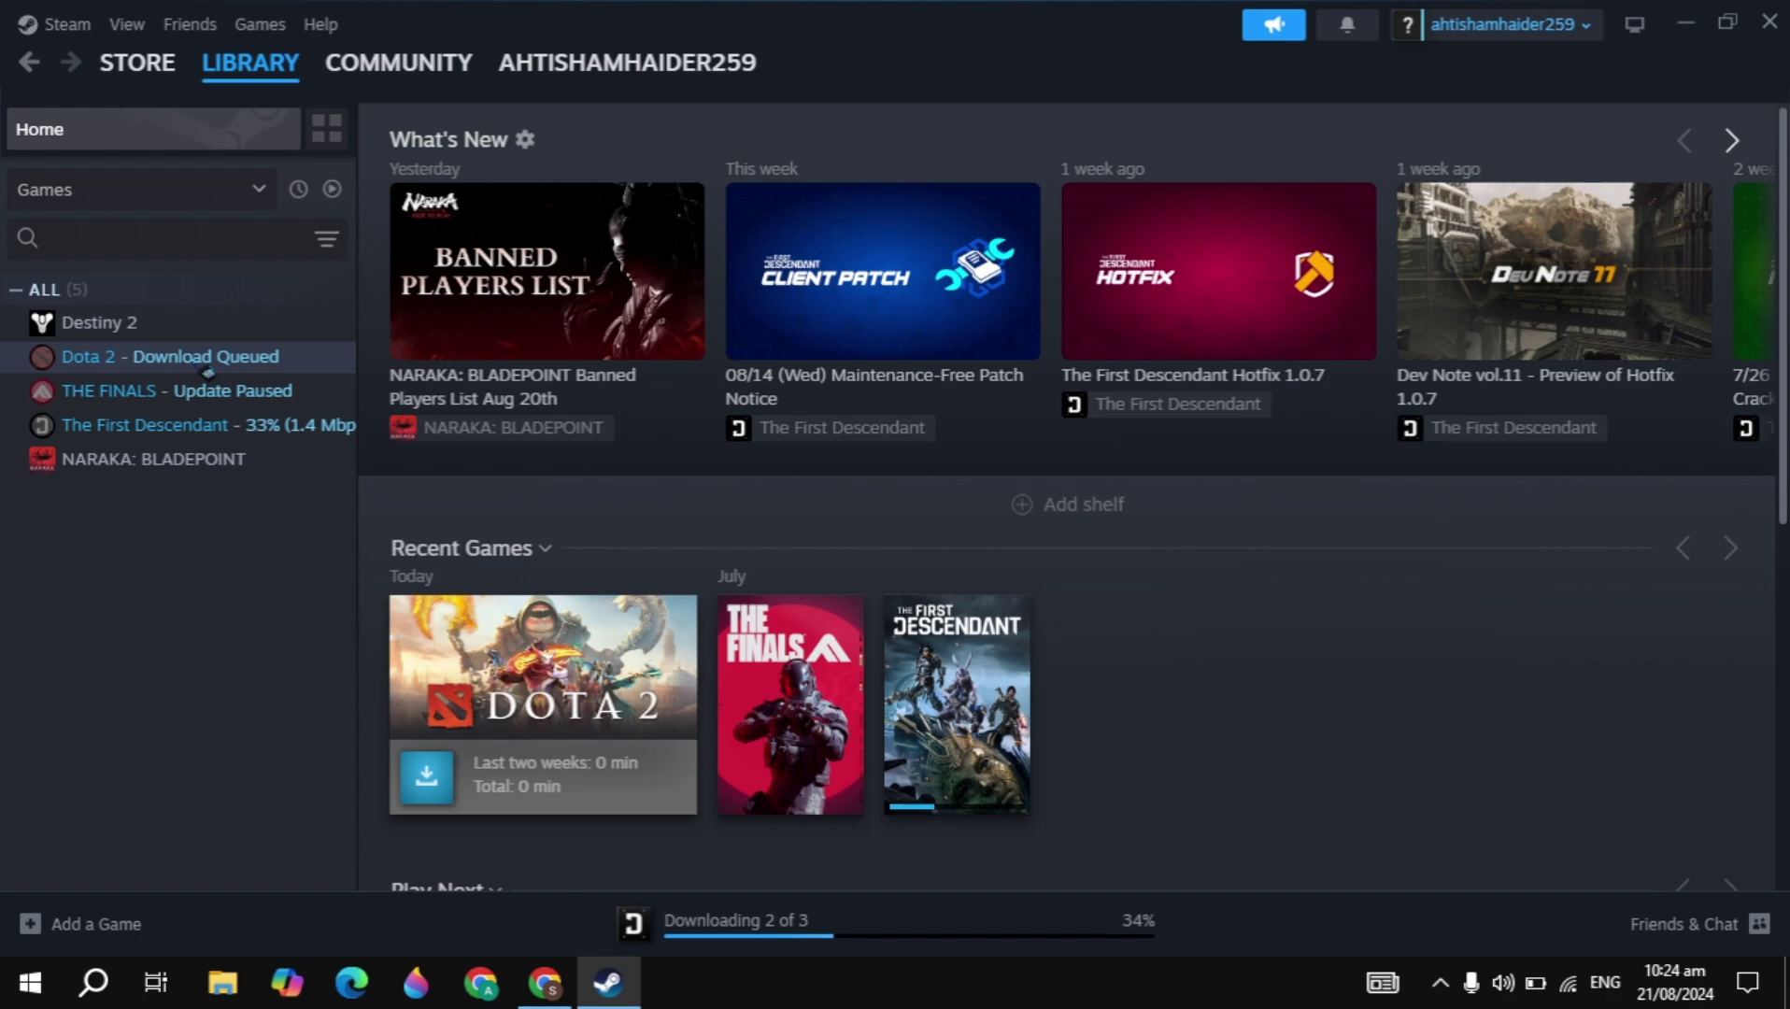
- Set Dota 2's launch options to -autoconfig in its properties and close the properties window
left_click(151, 364)
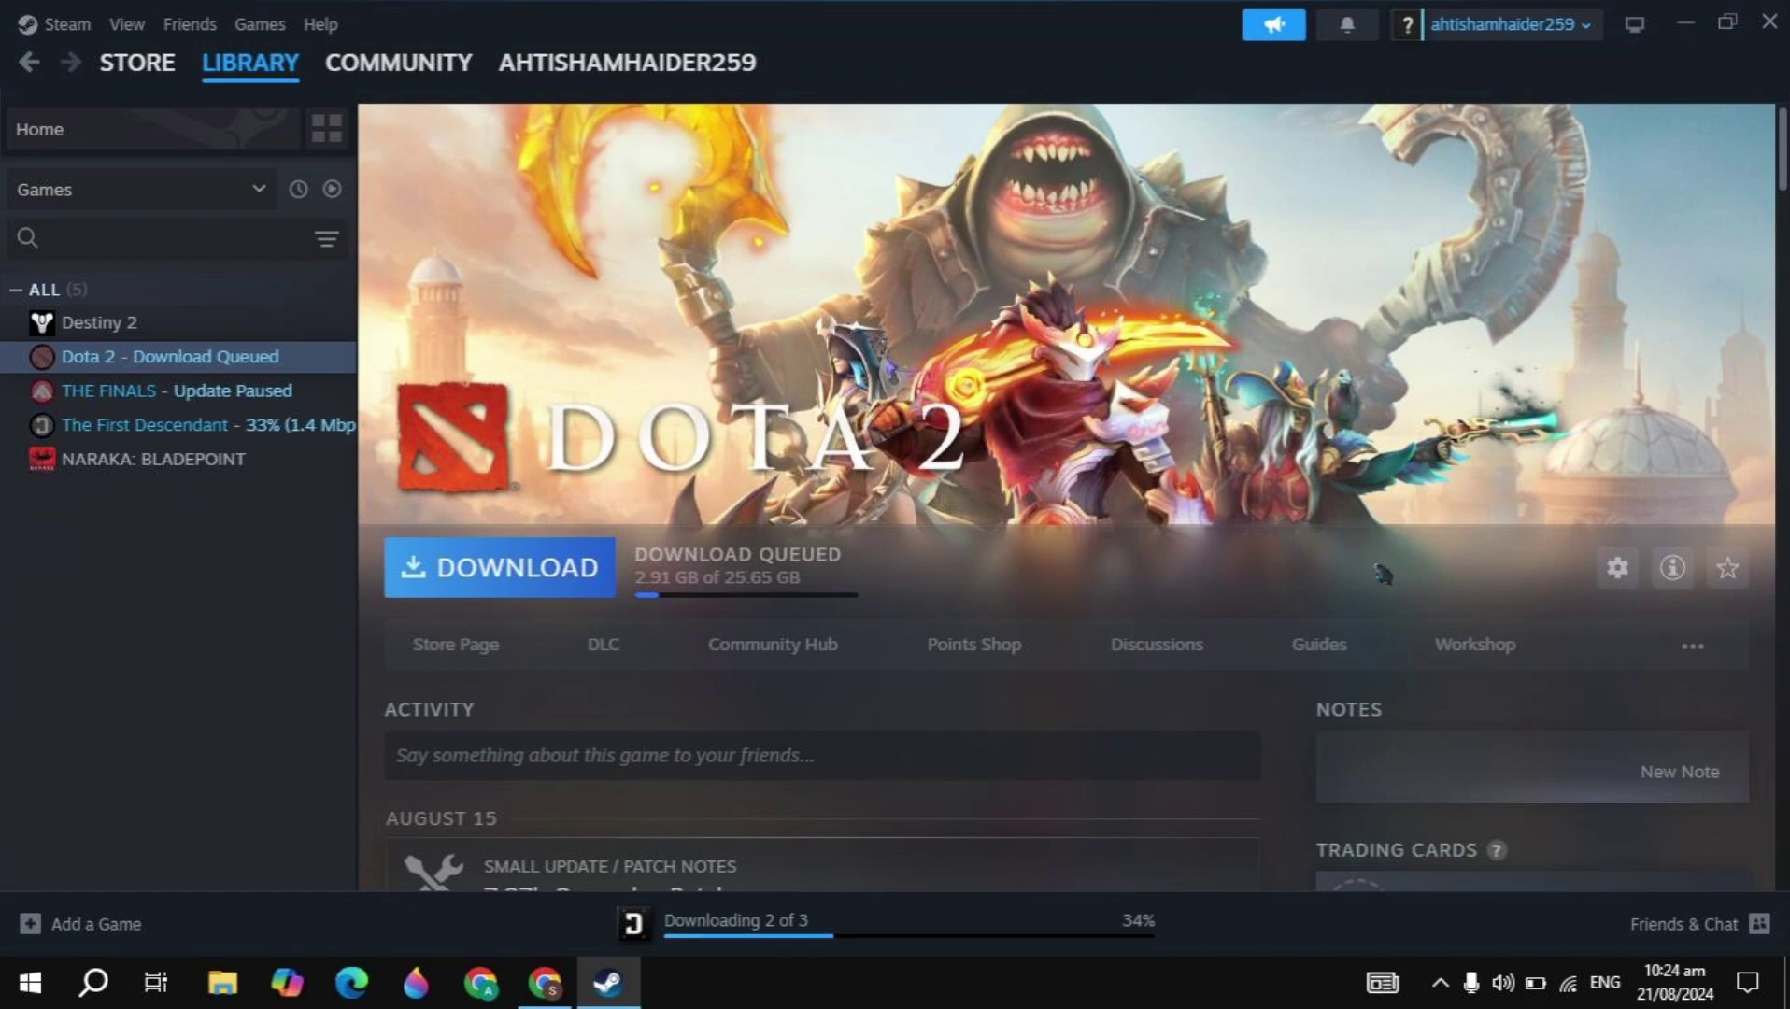
left_click(1619, 570)
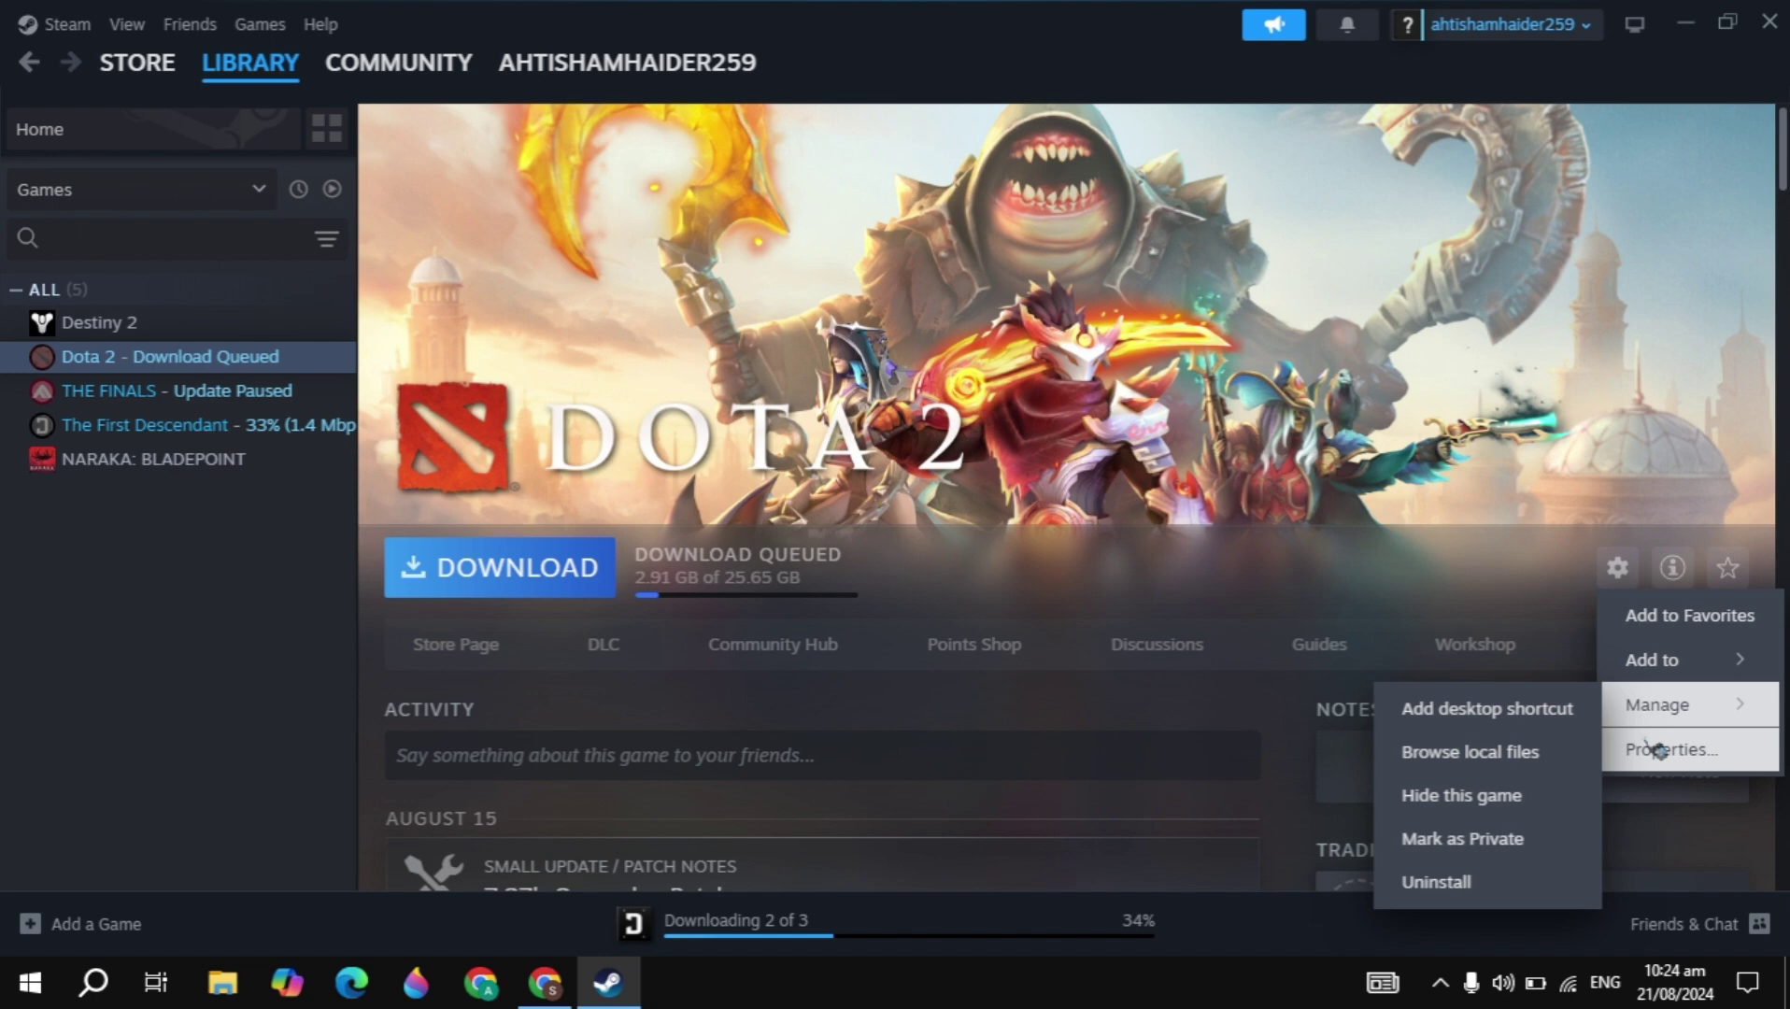
left_click(1668, 749)
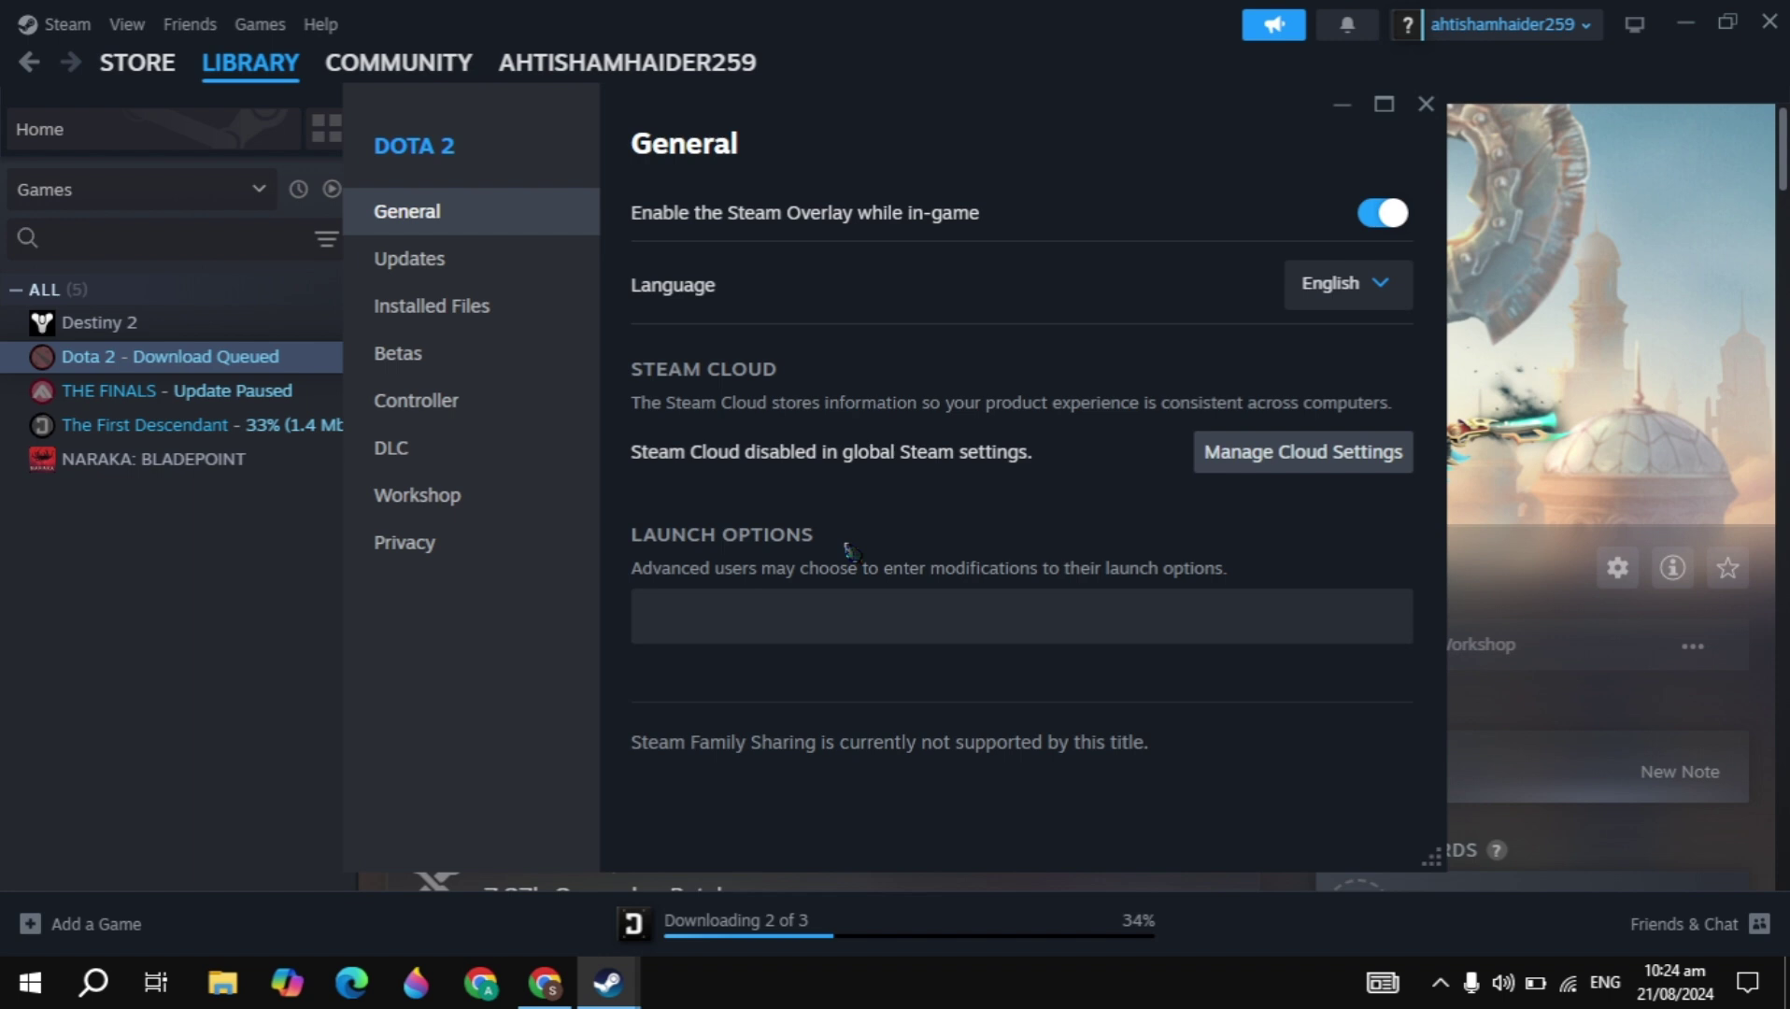
left_click(859, 613)
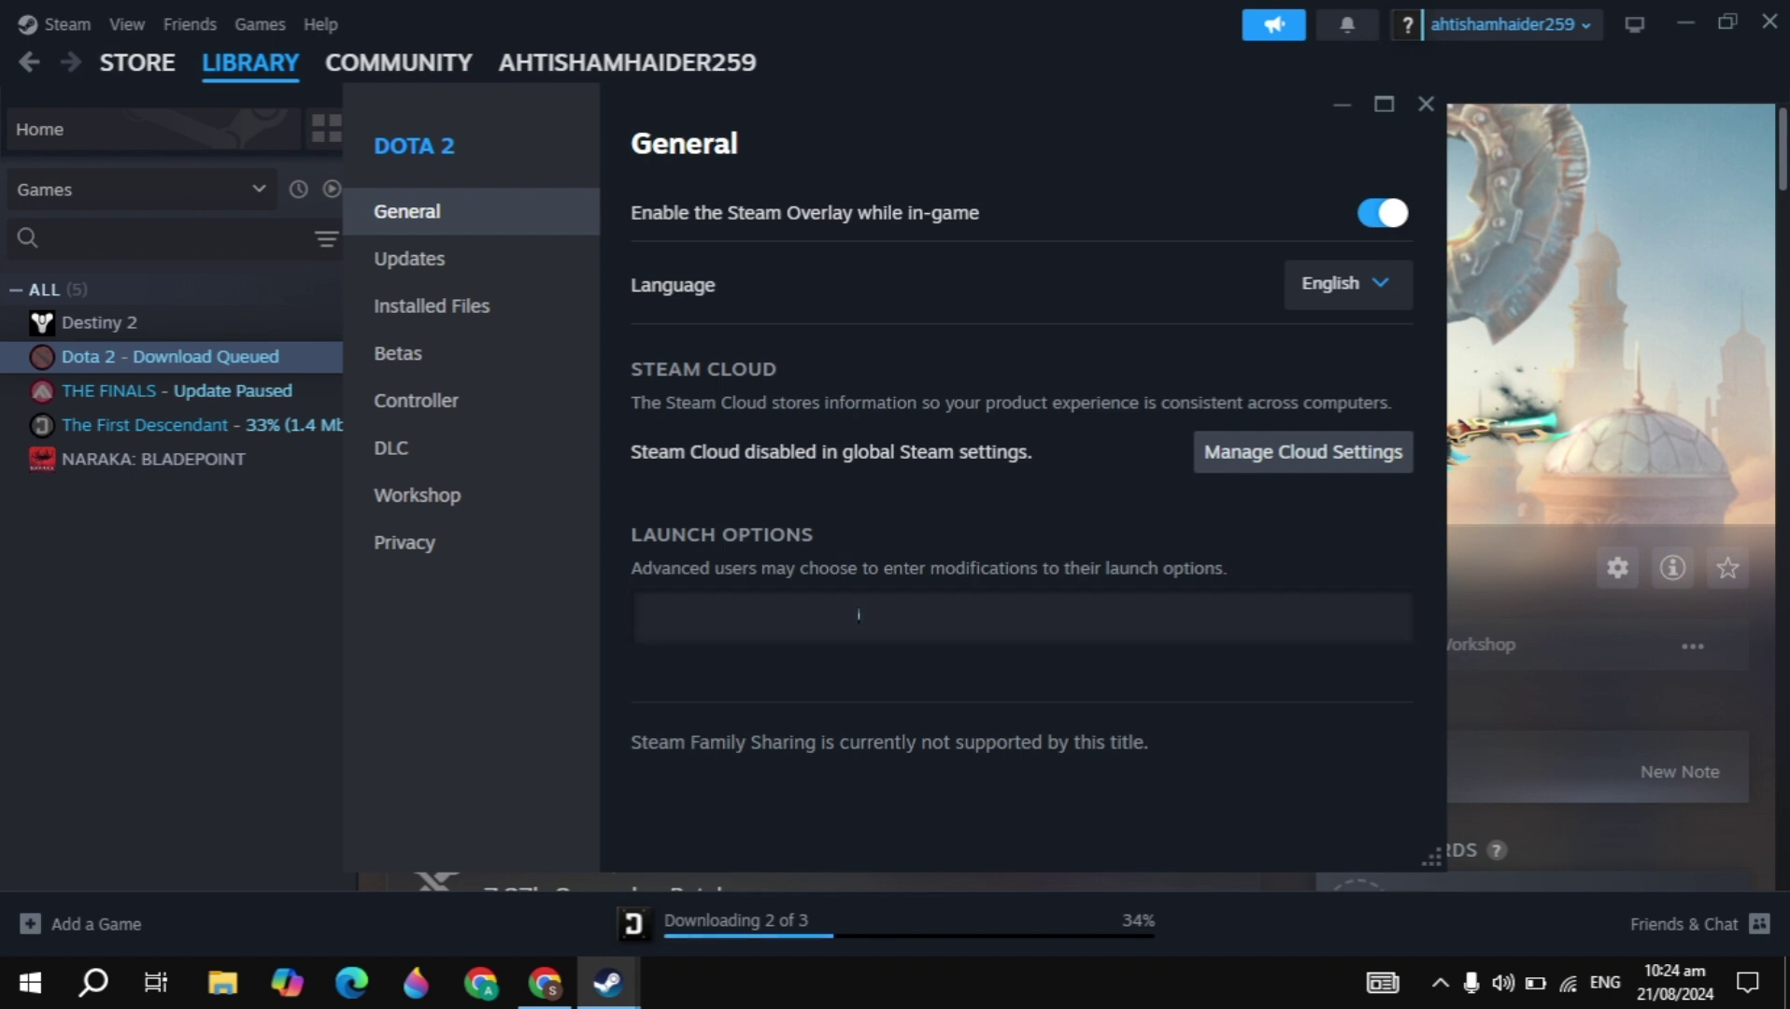
type("-autoconfig")
left_click(1003, 707)
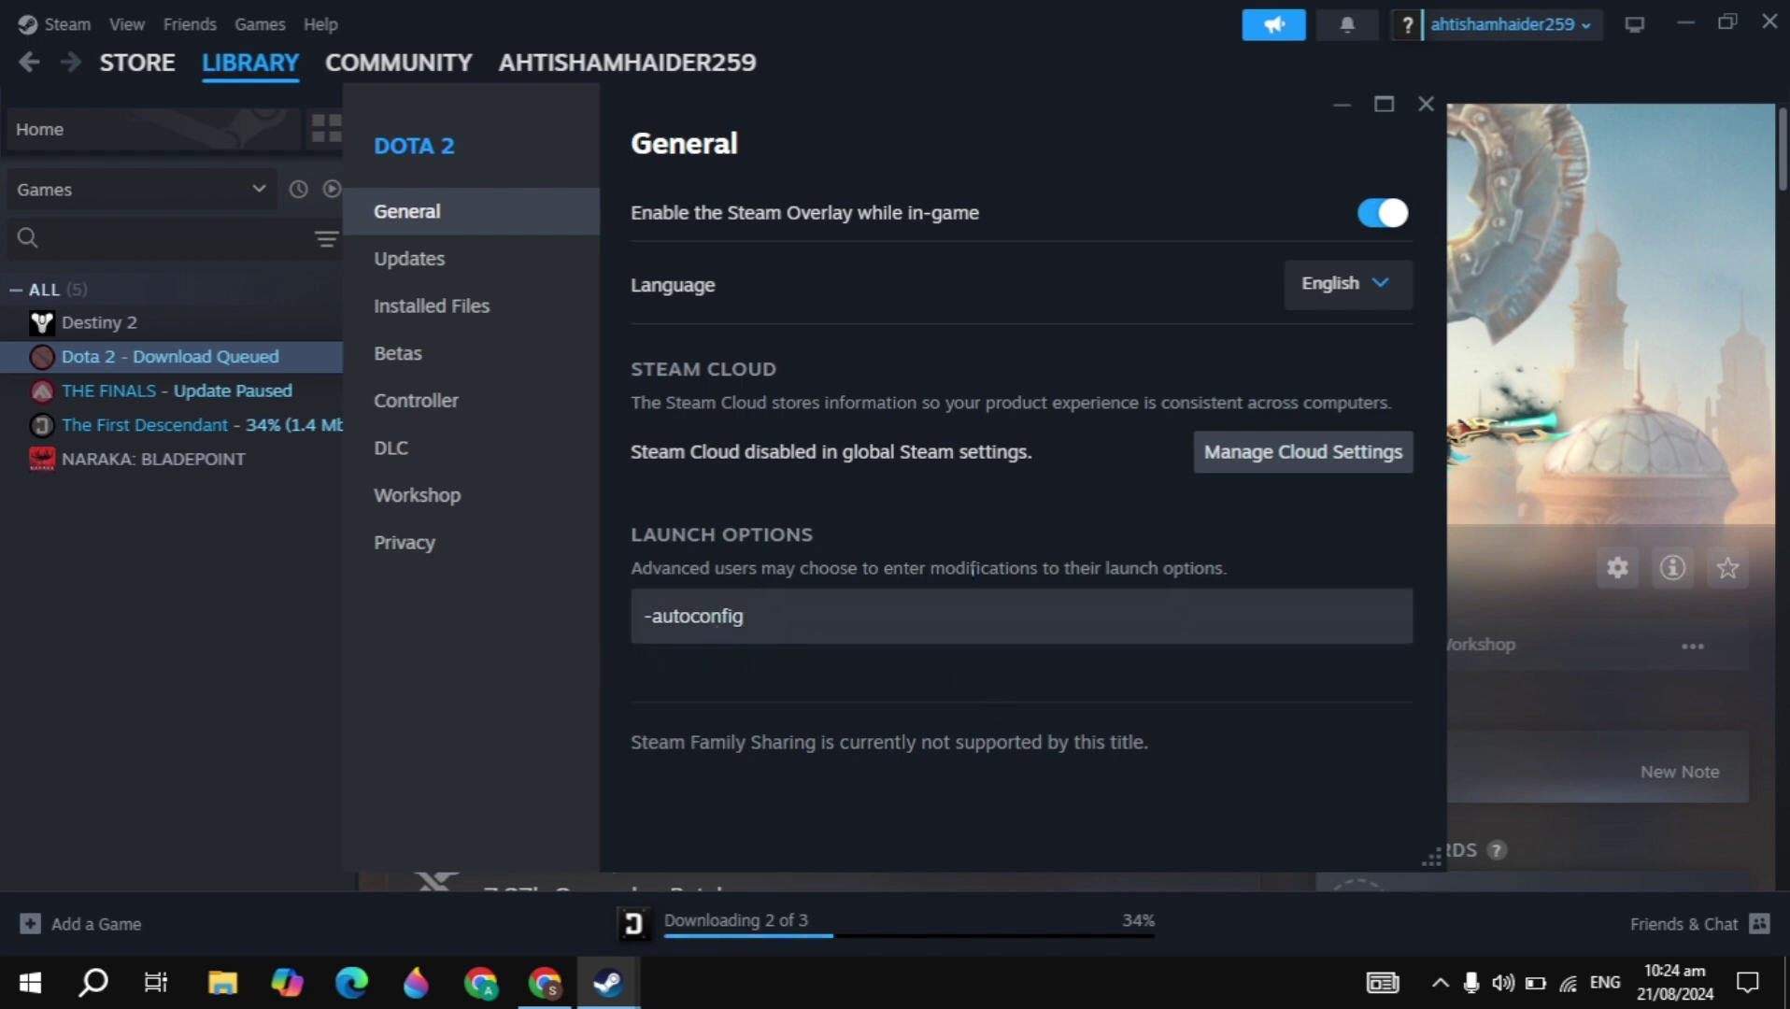
left_click(1427, 105)
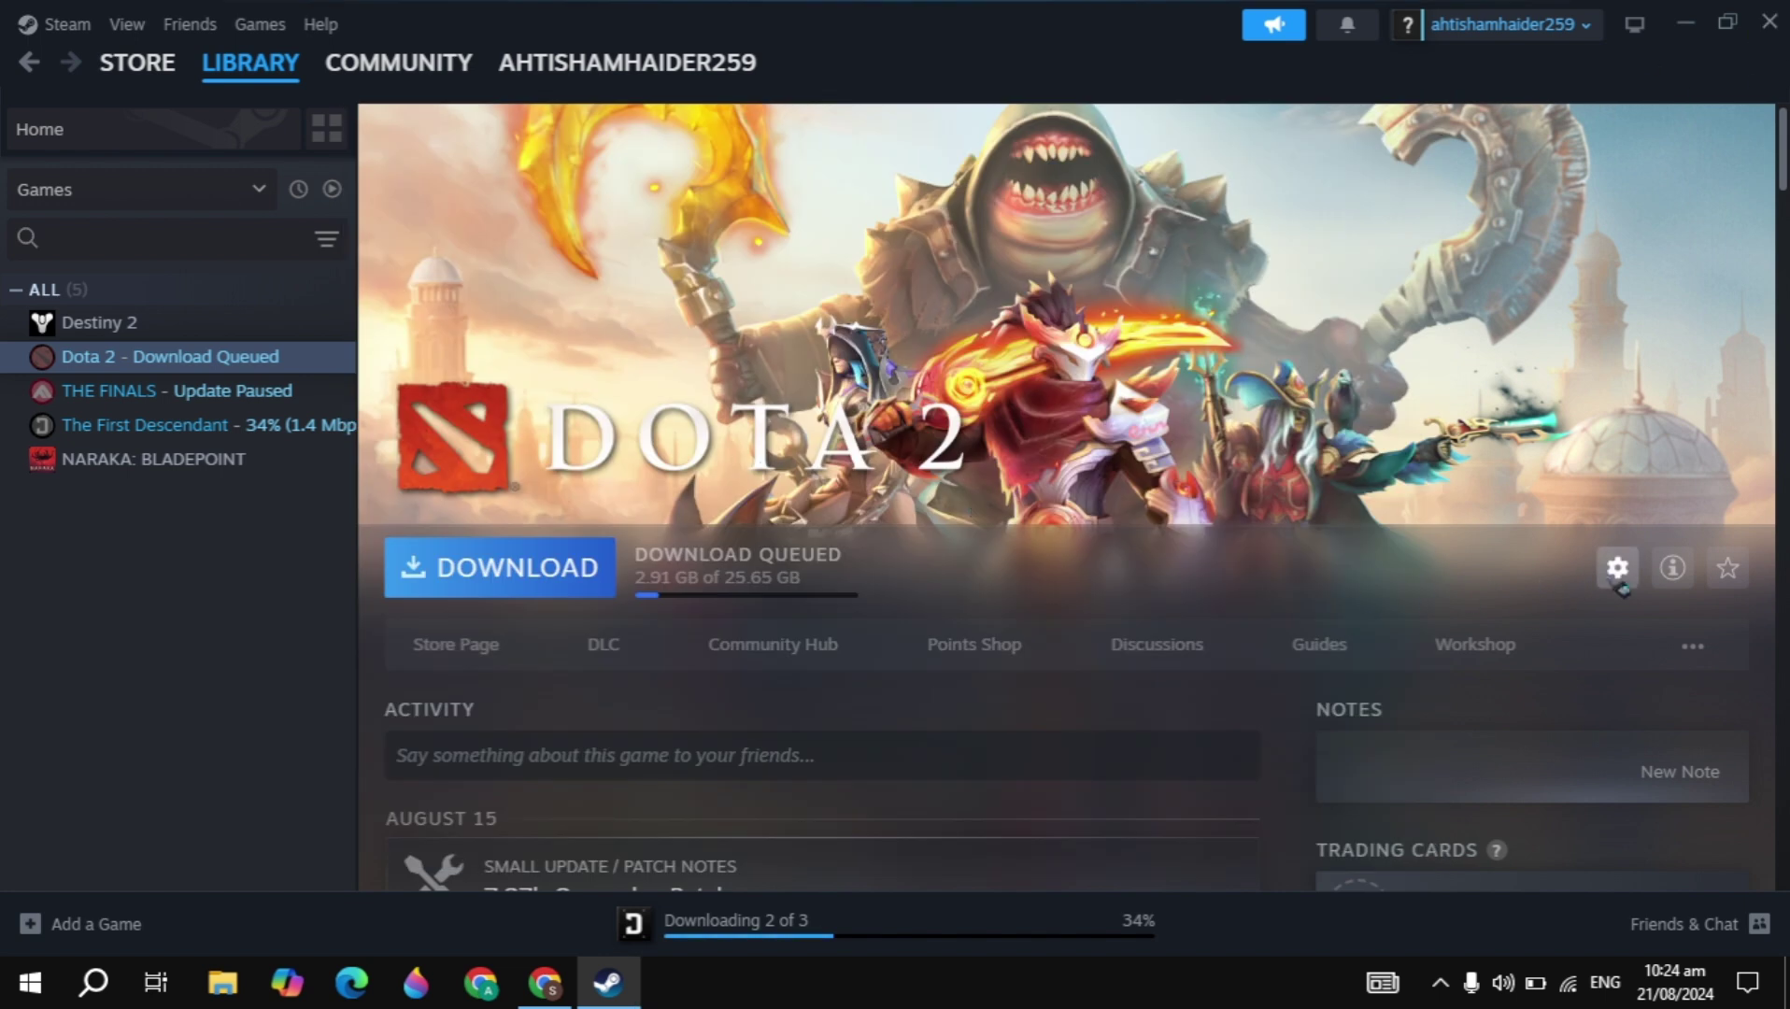
- Review the Installed Files options in Dota 2's properties, including the file integrity verification, and close the window
left_click(1617, 567)
left_click(1622, 745)
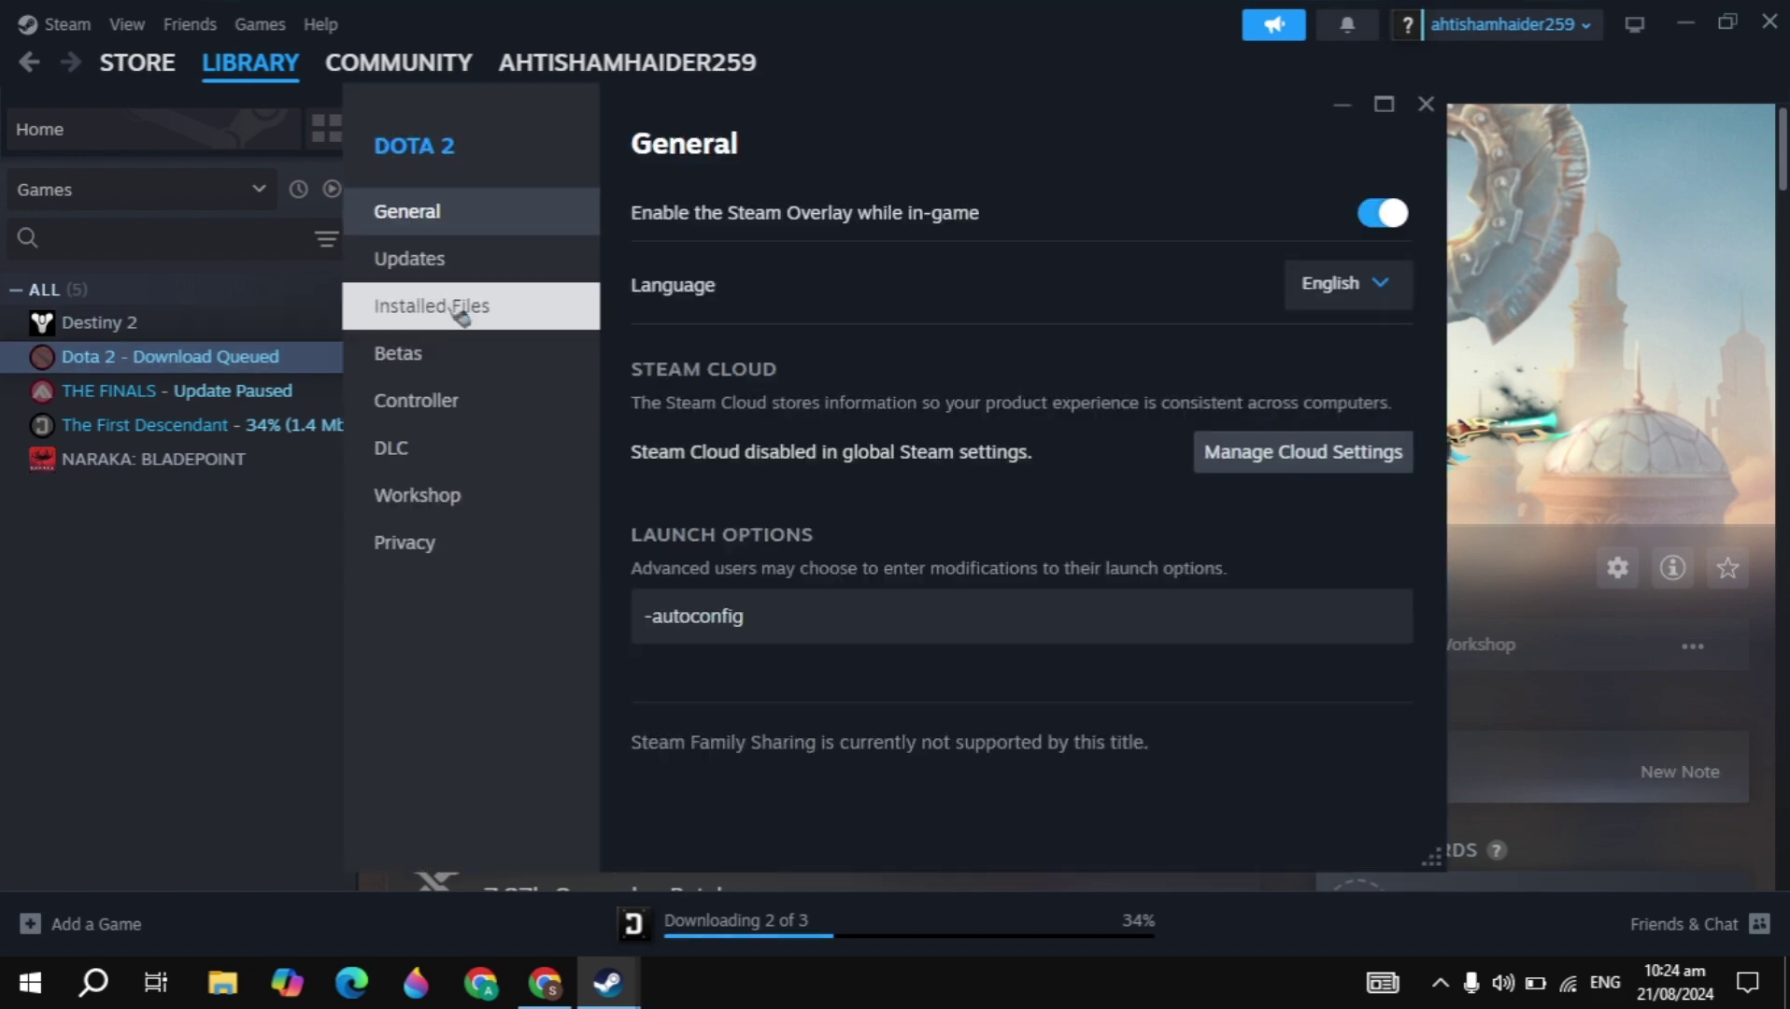
left_click(460, 315)
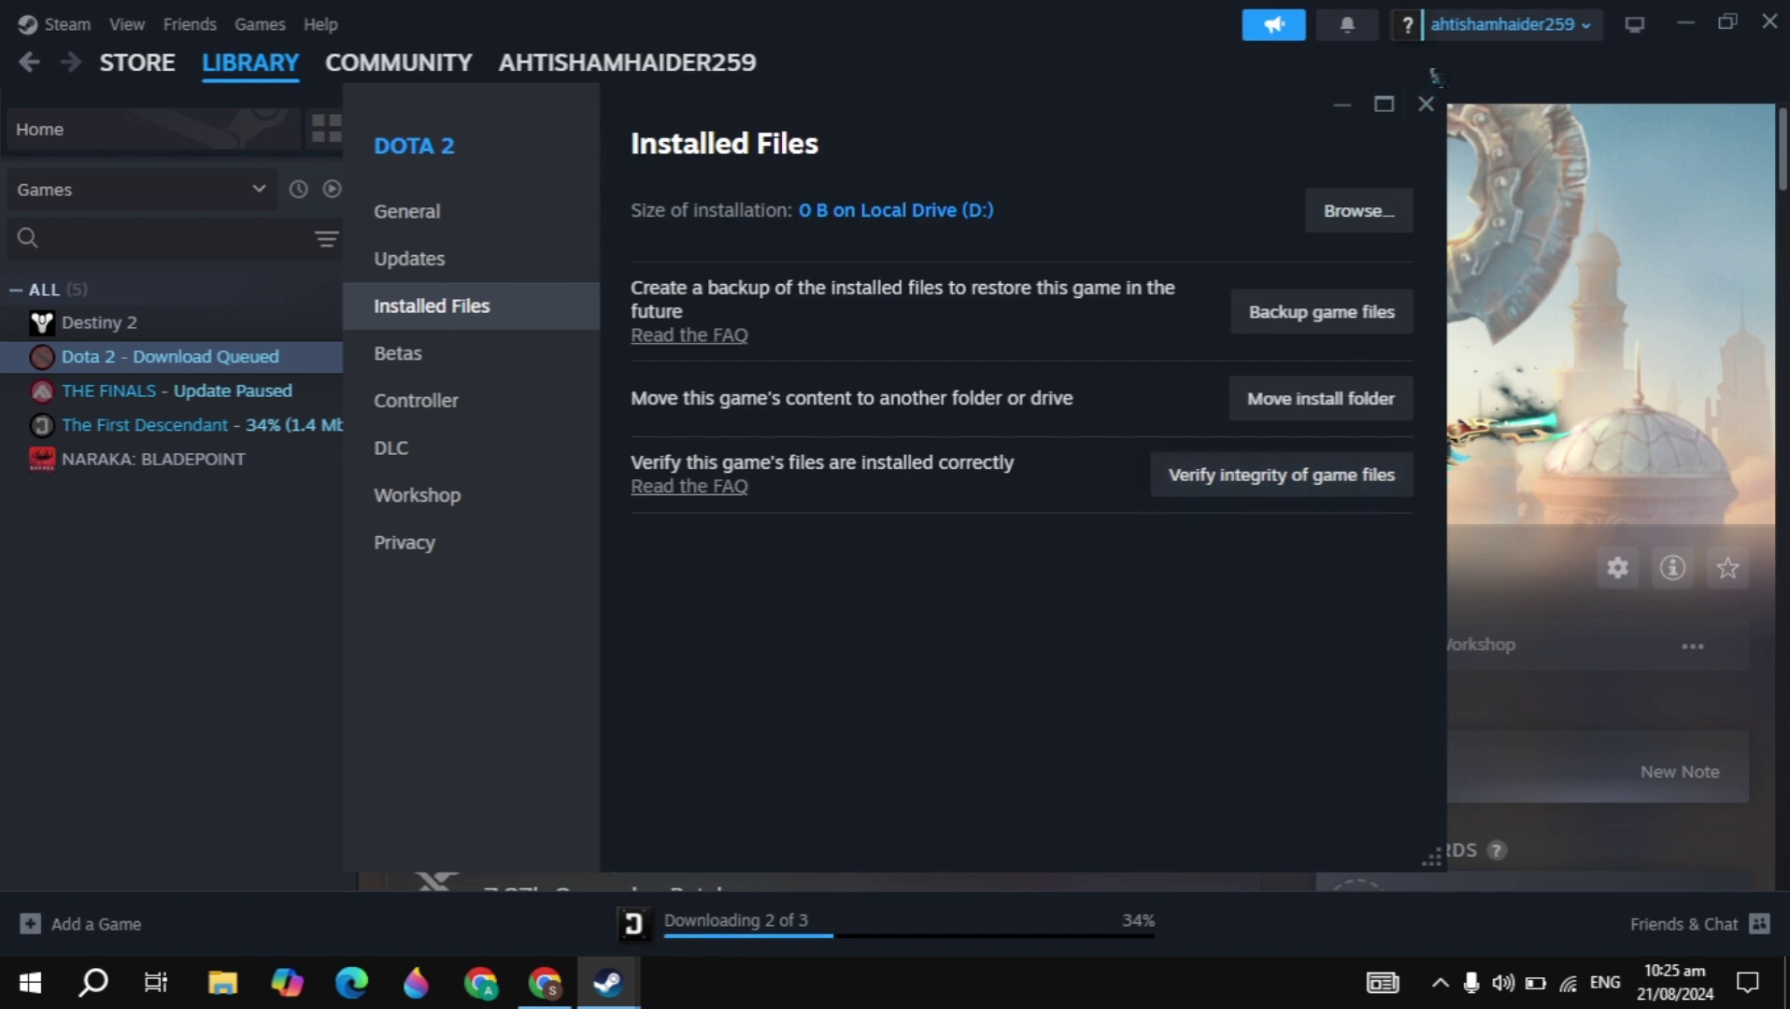
left_click(1426, 104)
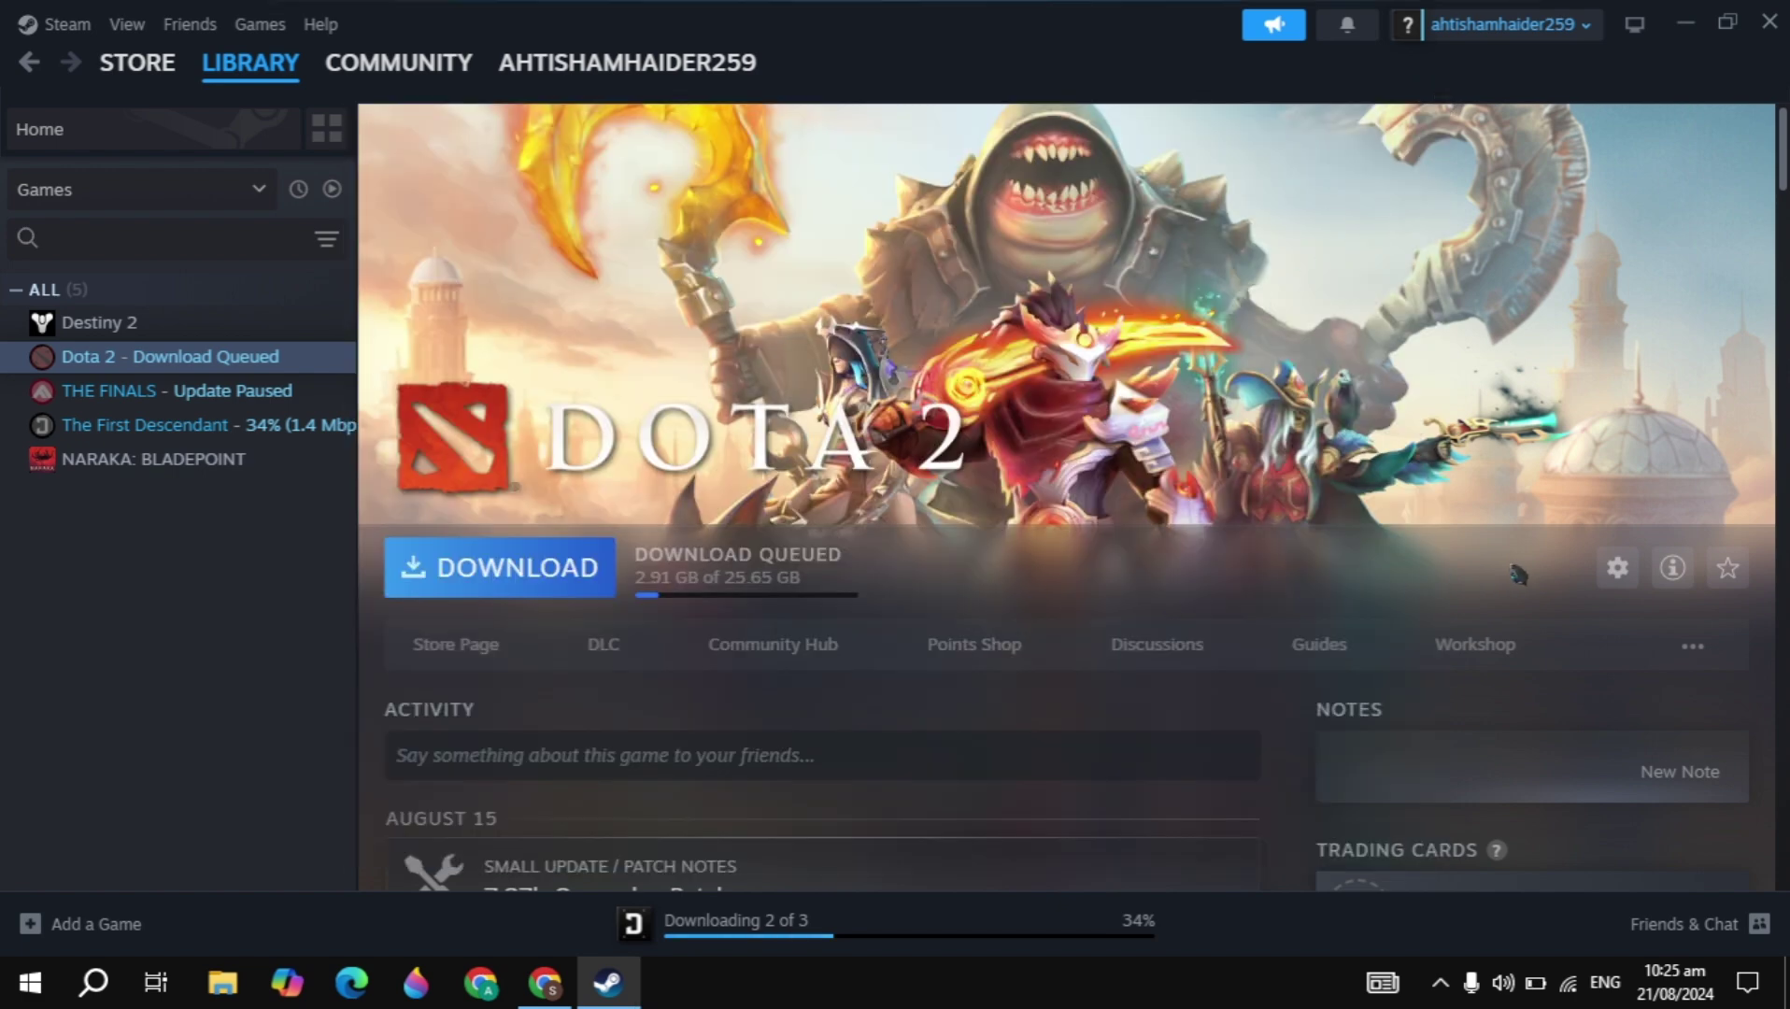
- Browse Dota 2's local installation folder from its installed files properties, then close the folder and properties
left_click(1617, 567)
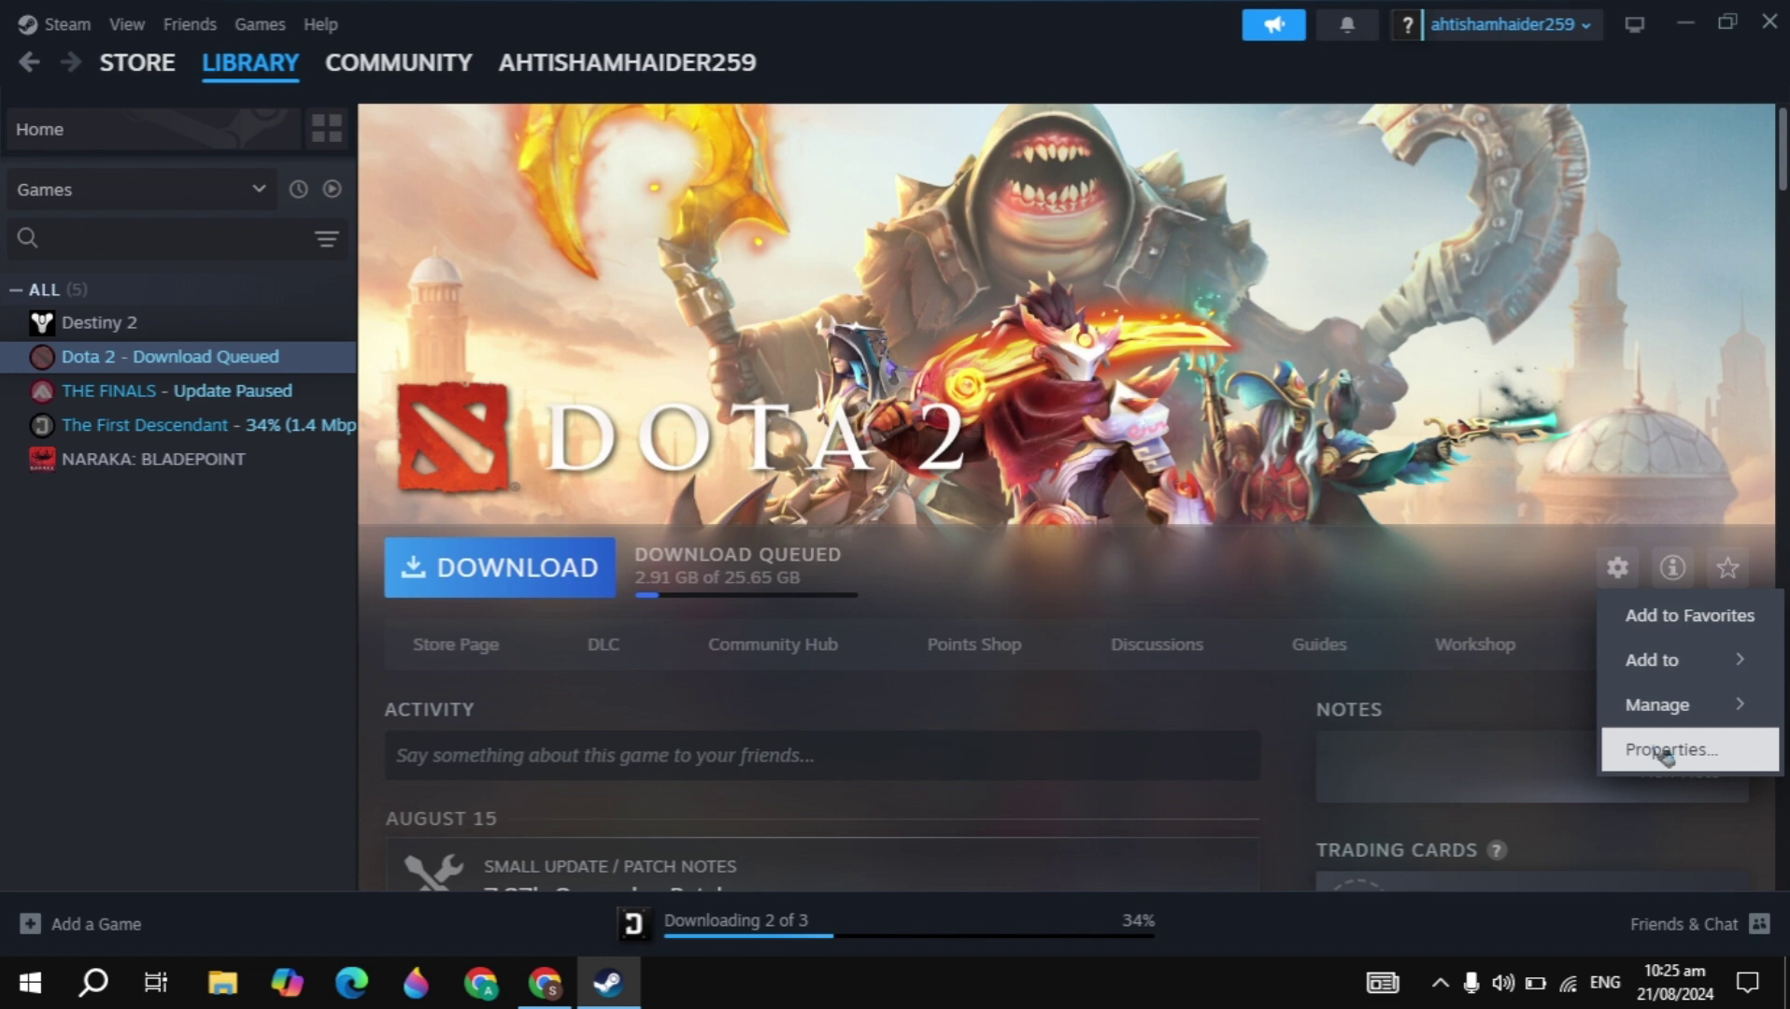
left_click(1652, 748)
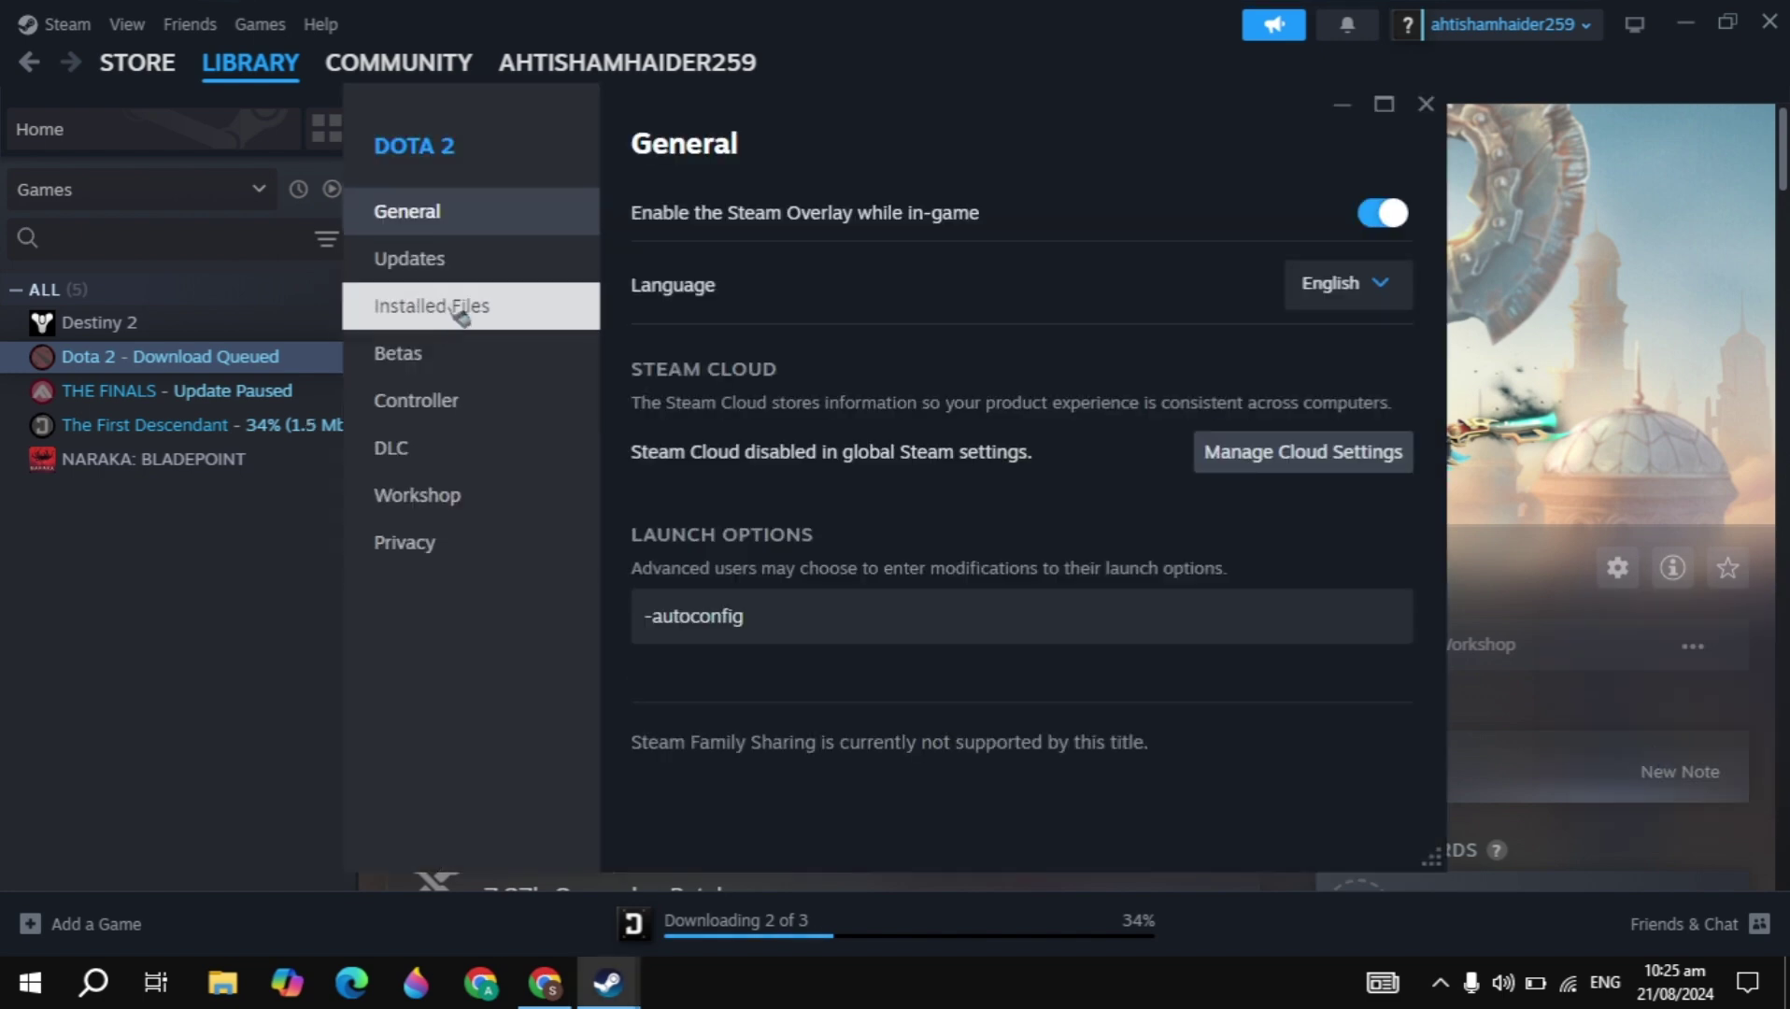
left_click(458, 315)
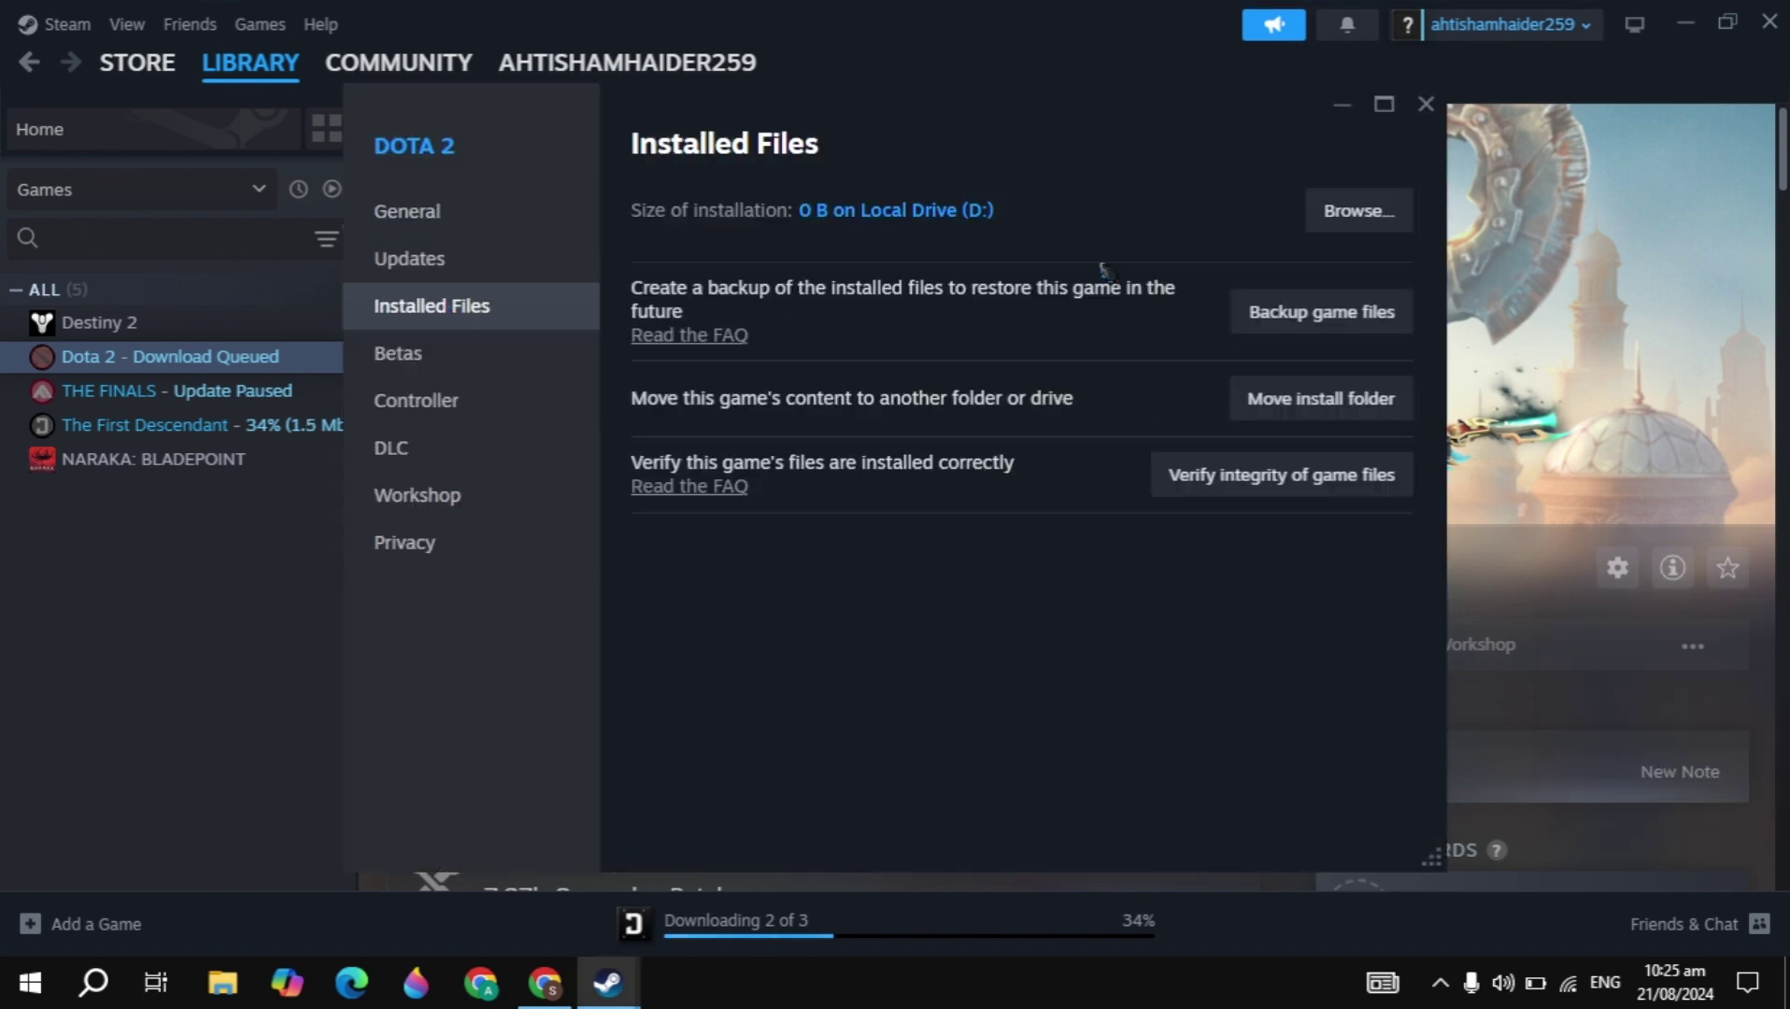
left_click(1342, 232)
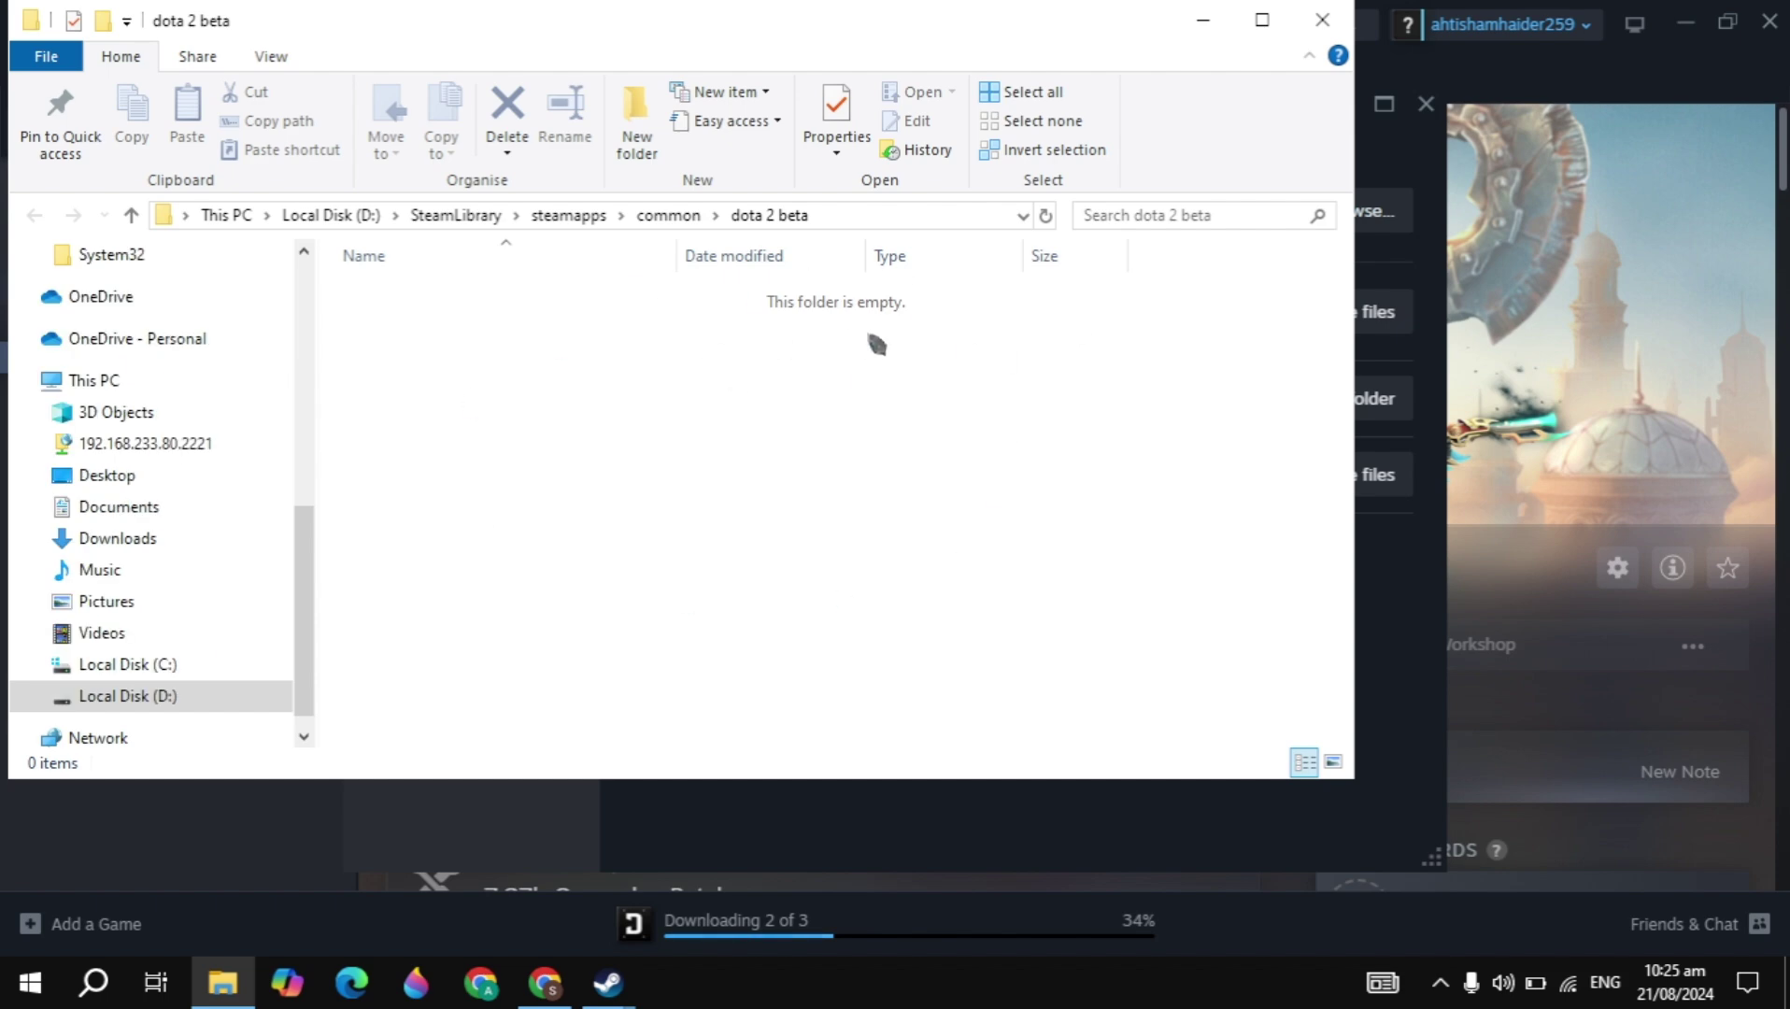
left_click(1322, 20)
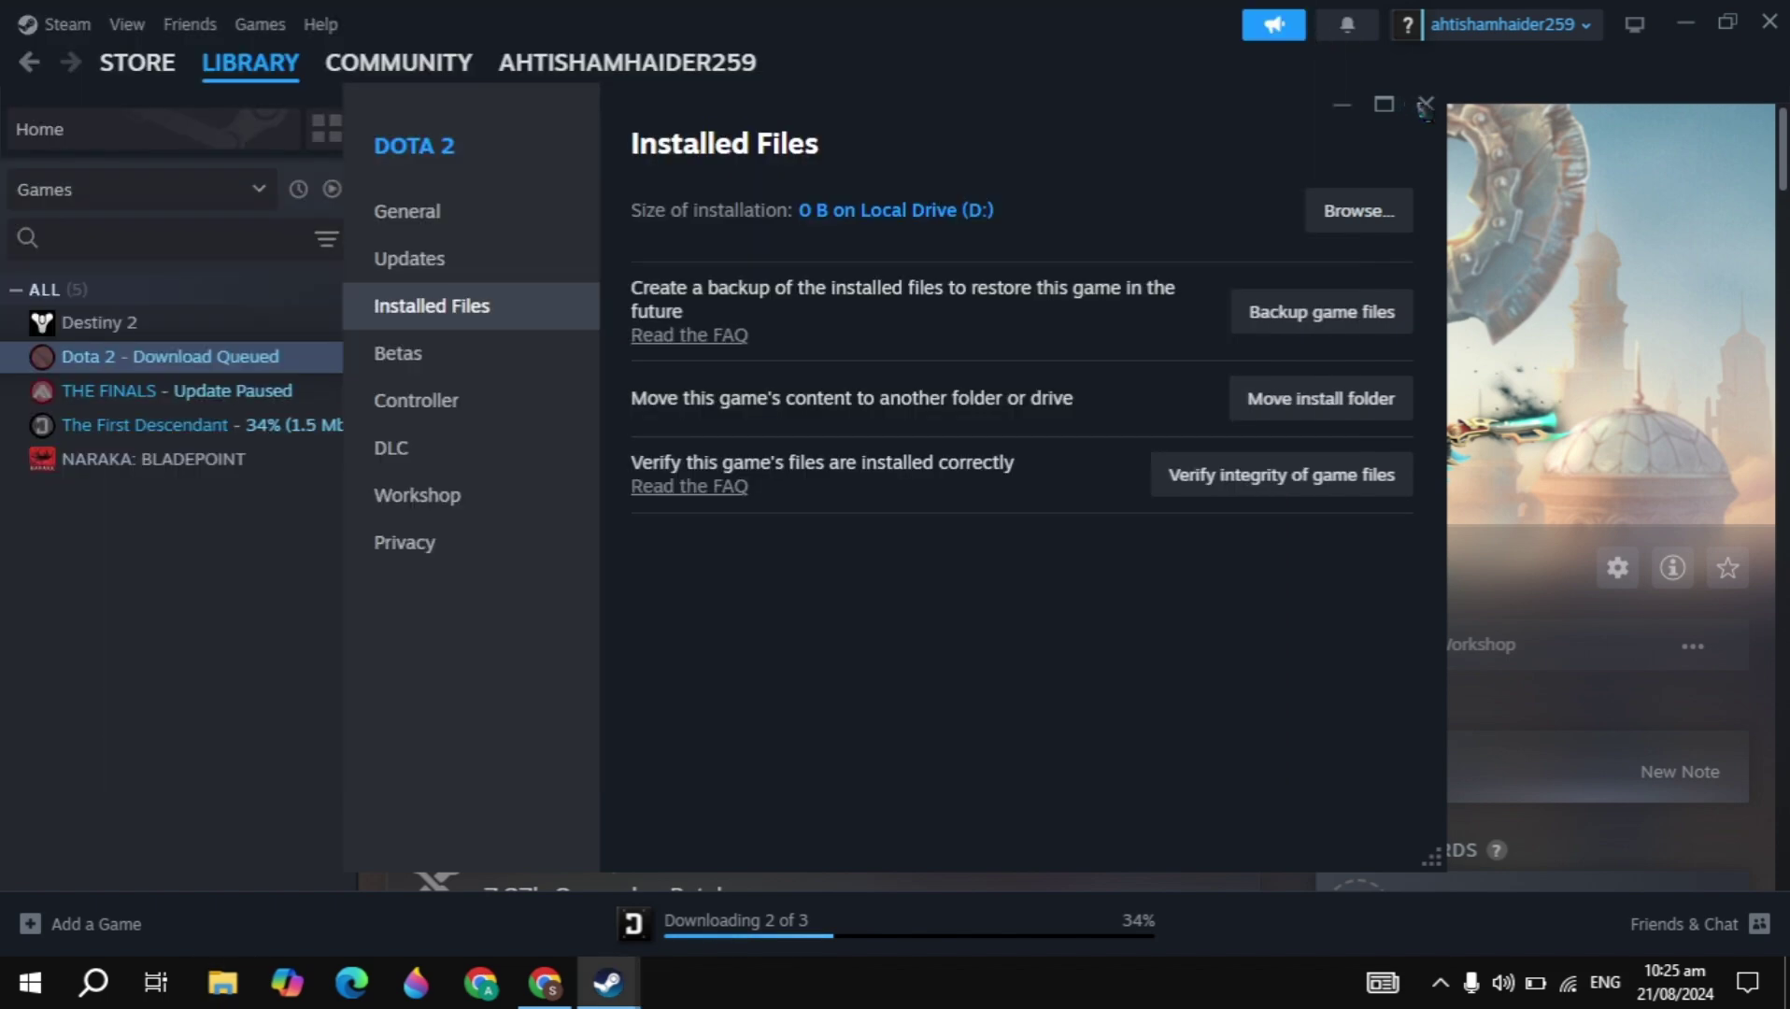
left_click(1437, 110)
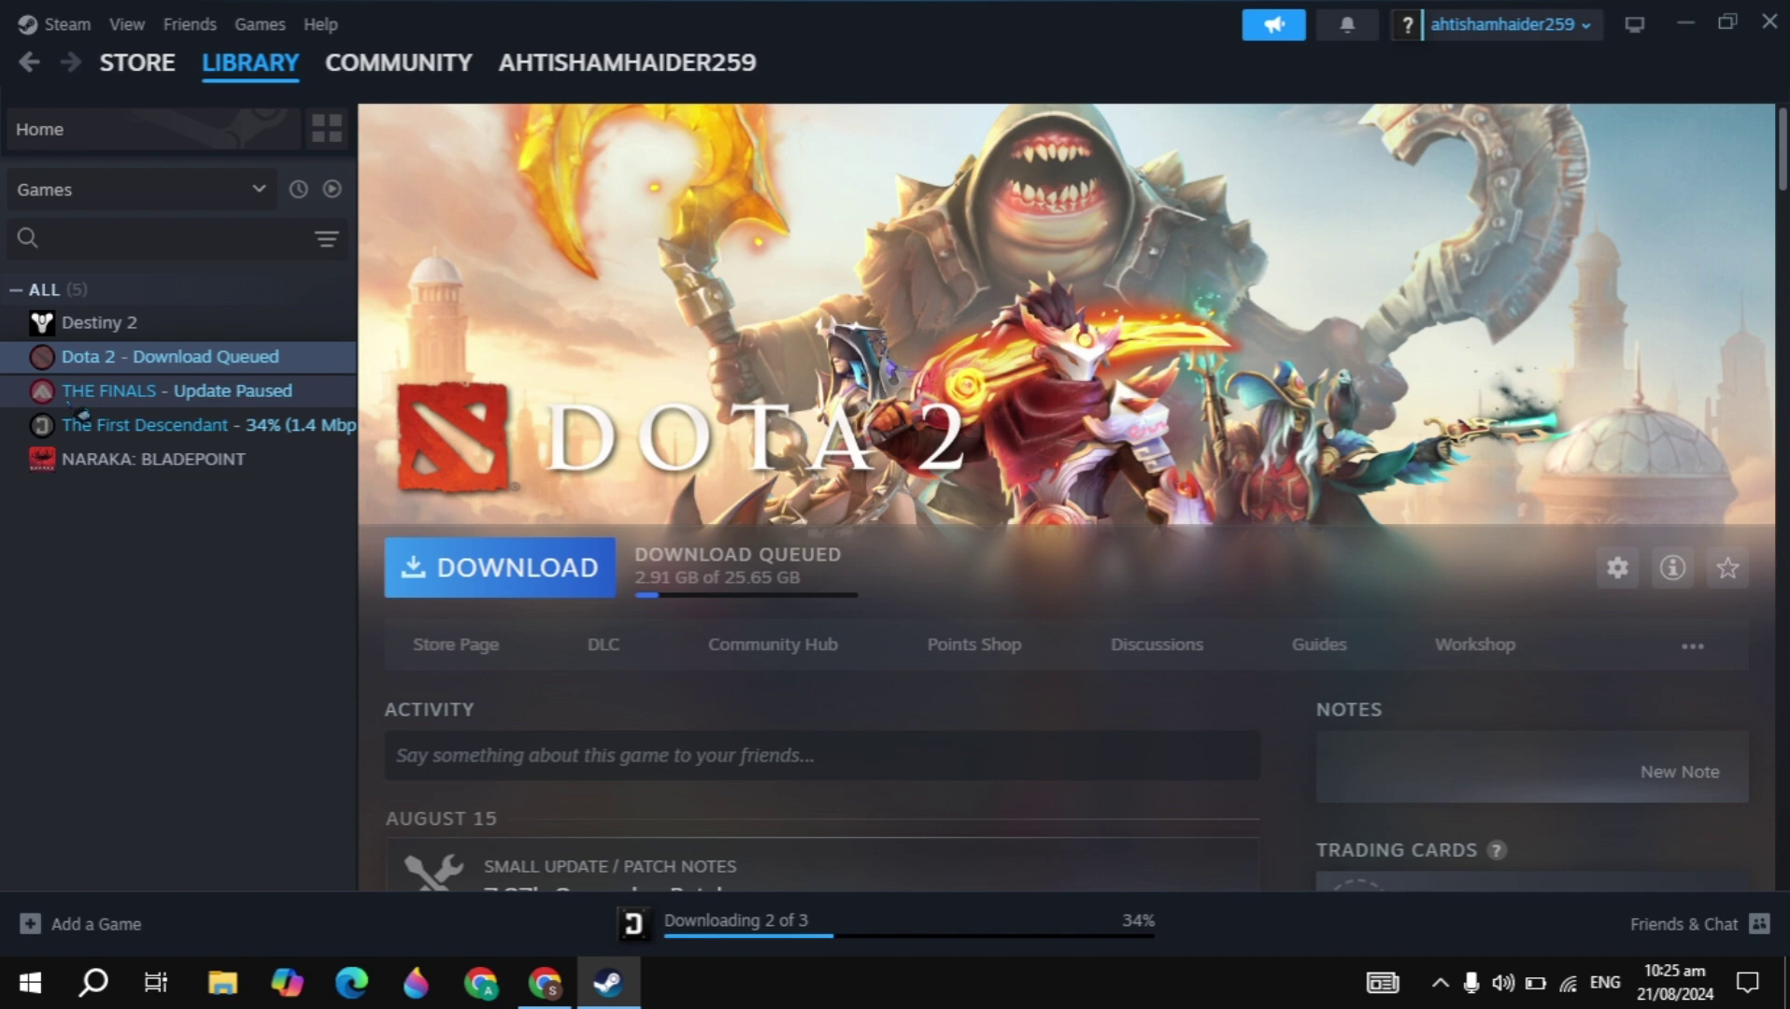
- Open the local installation folder of THE FINALS from its installed files properties
key("Down")
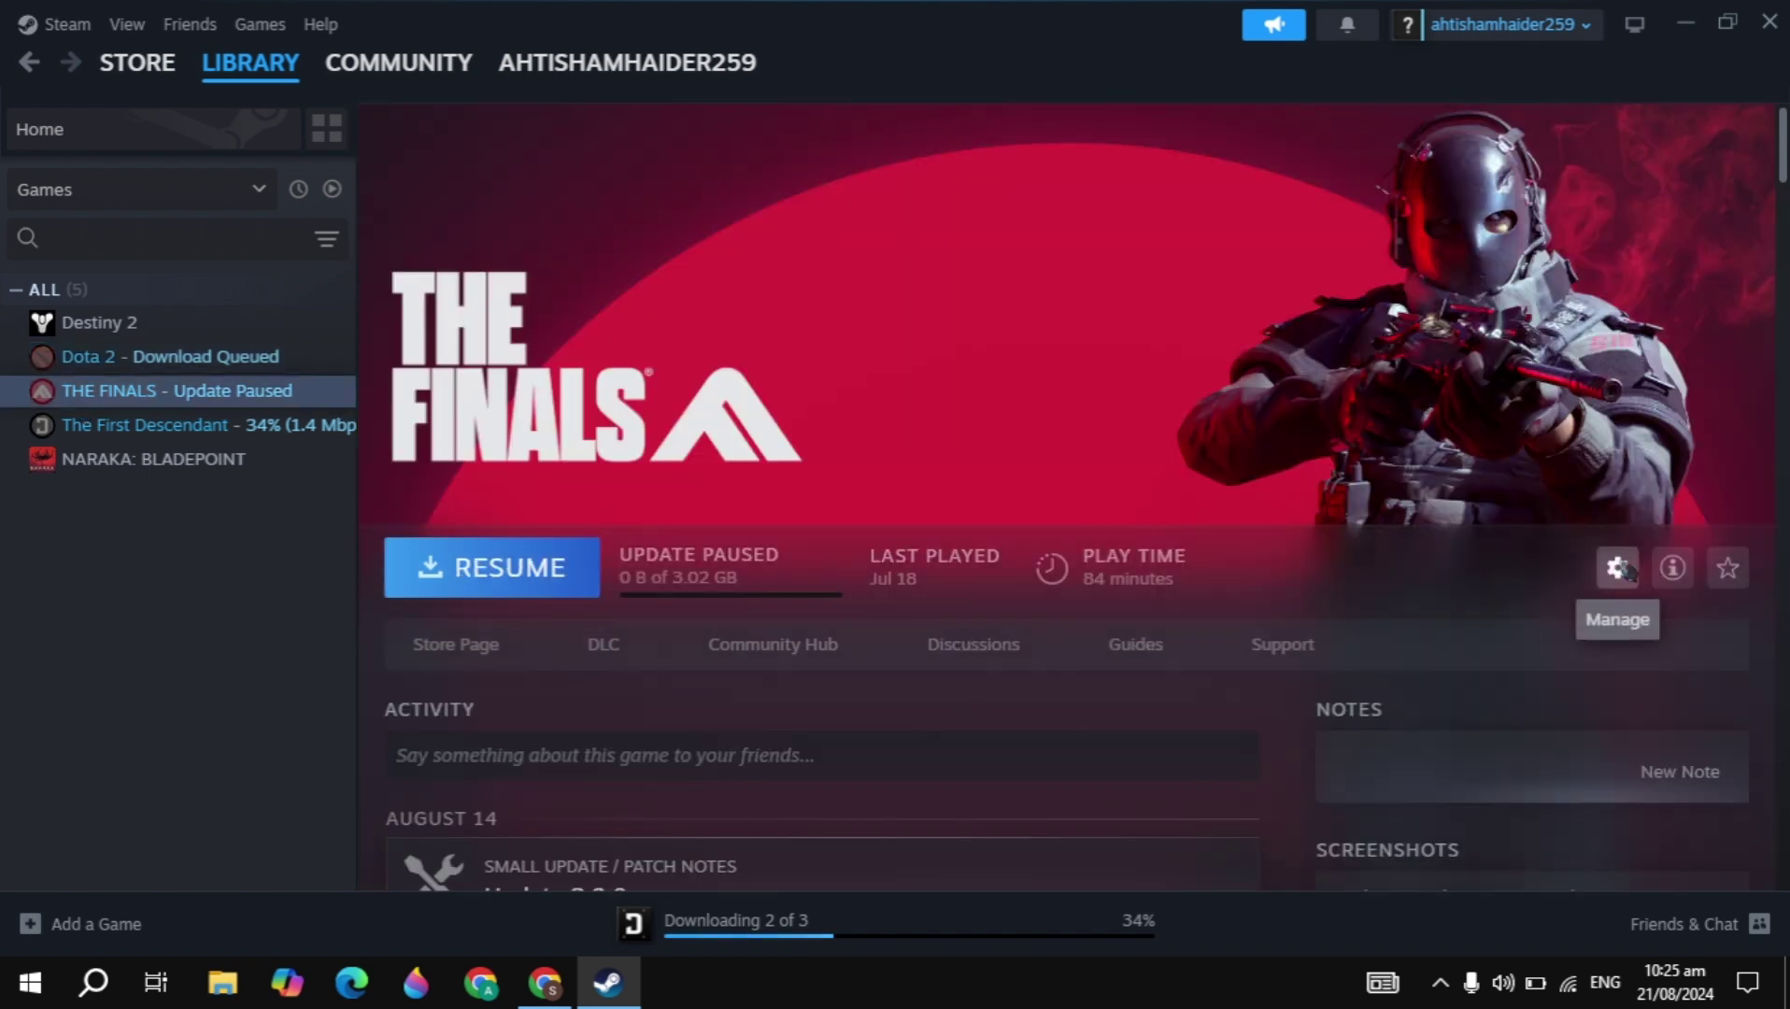
left_click(1617, 568)
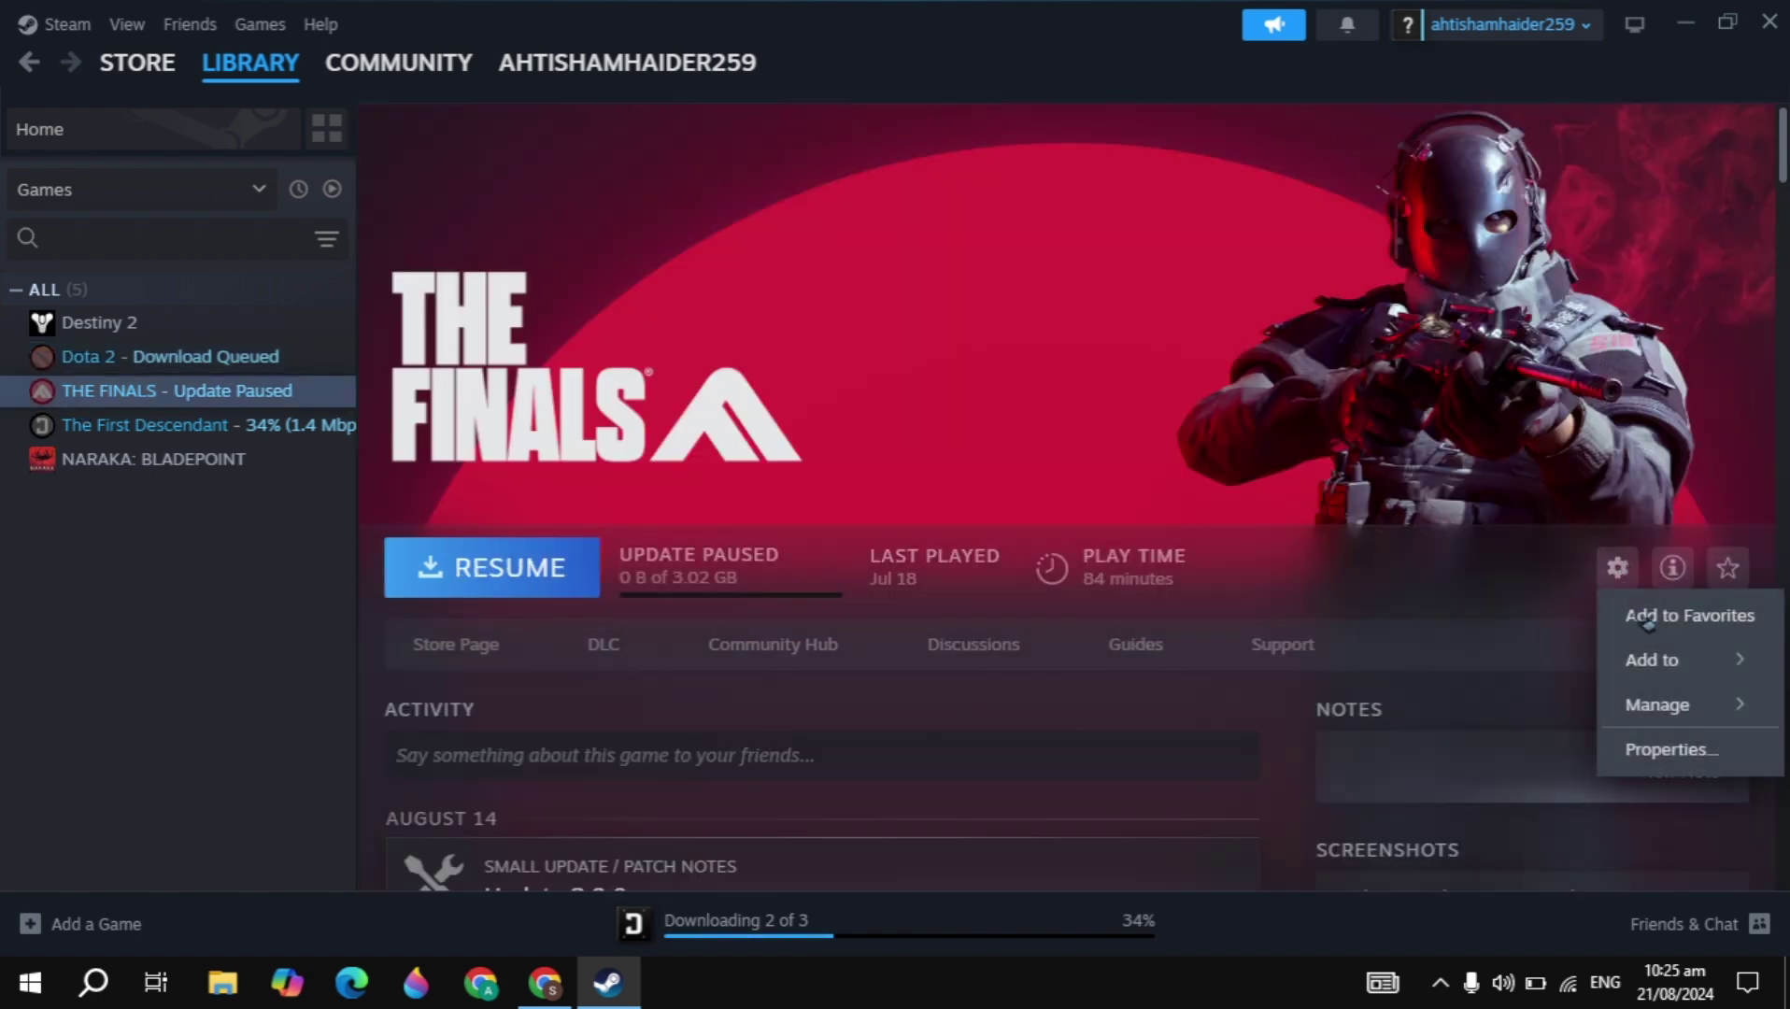
left_click(1677, 750)
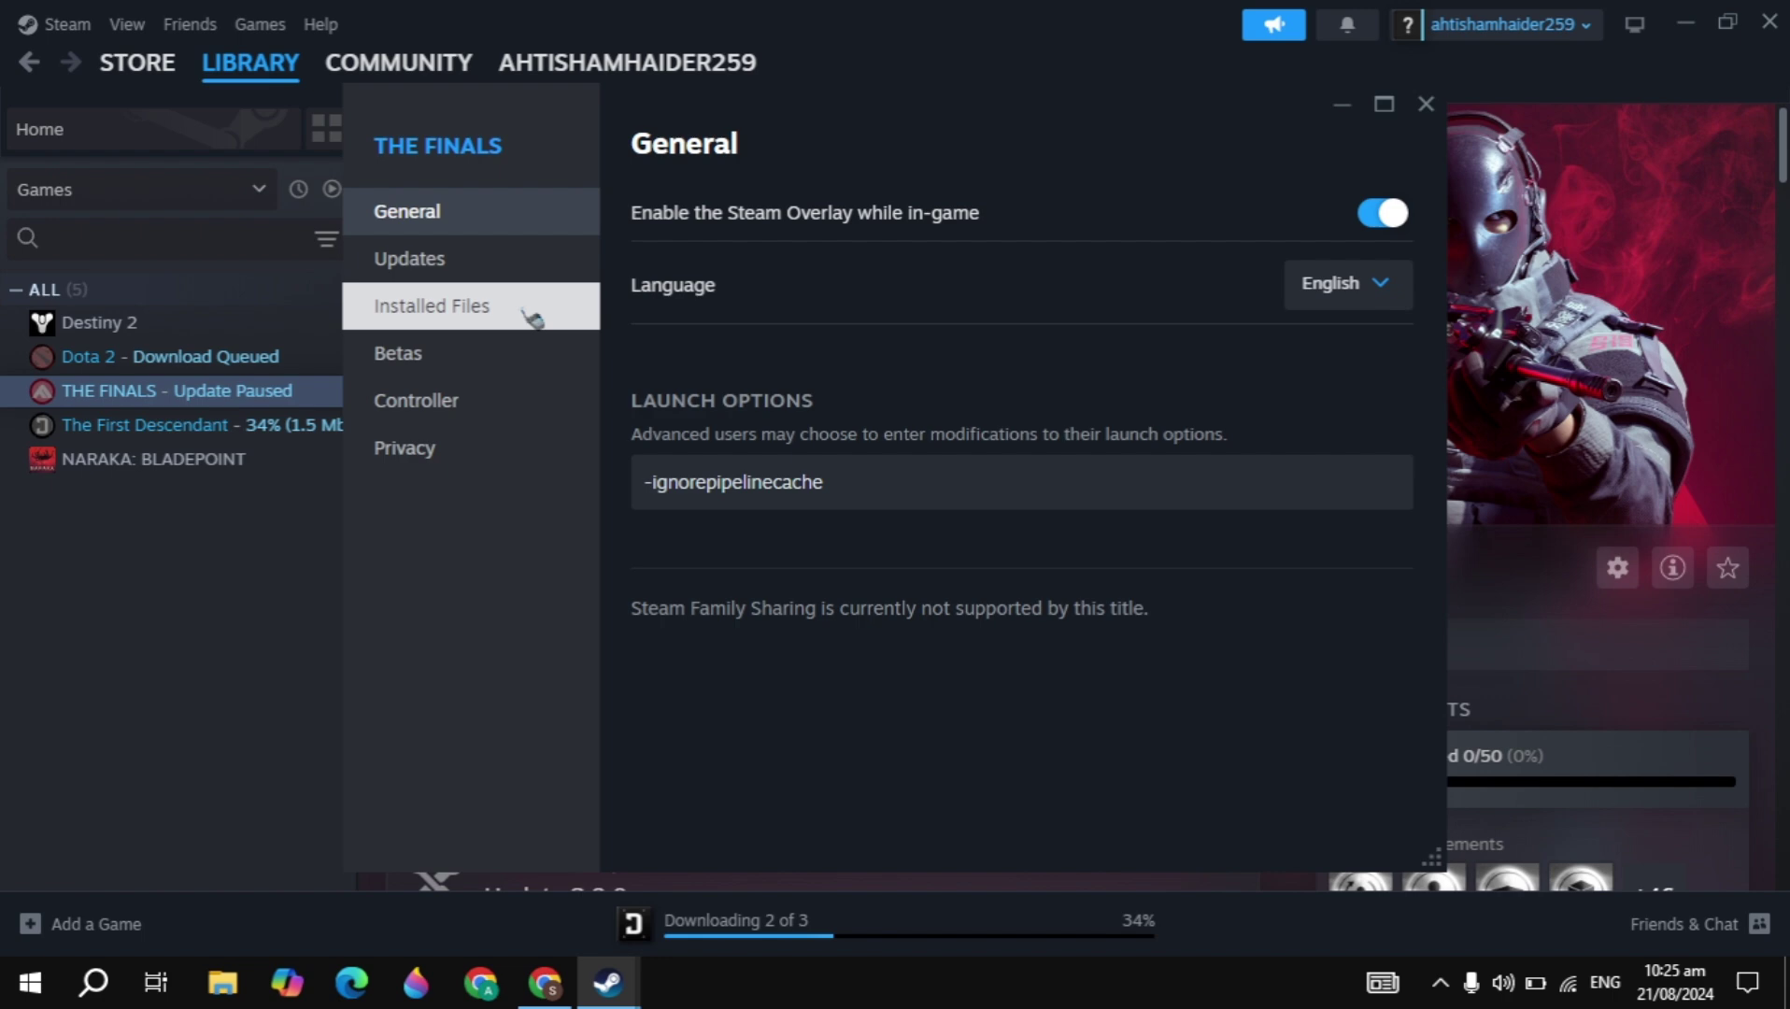
left_click(533, 317)
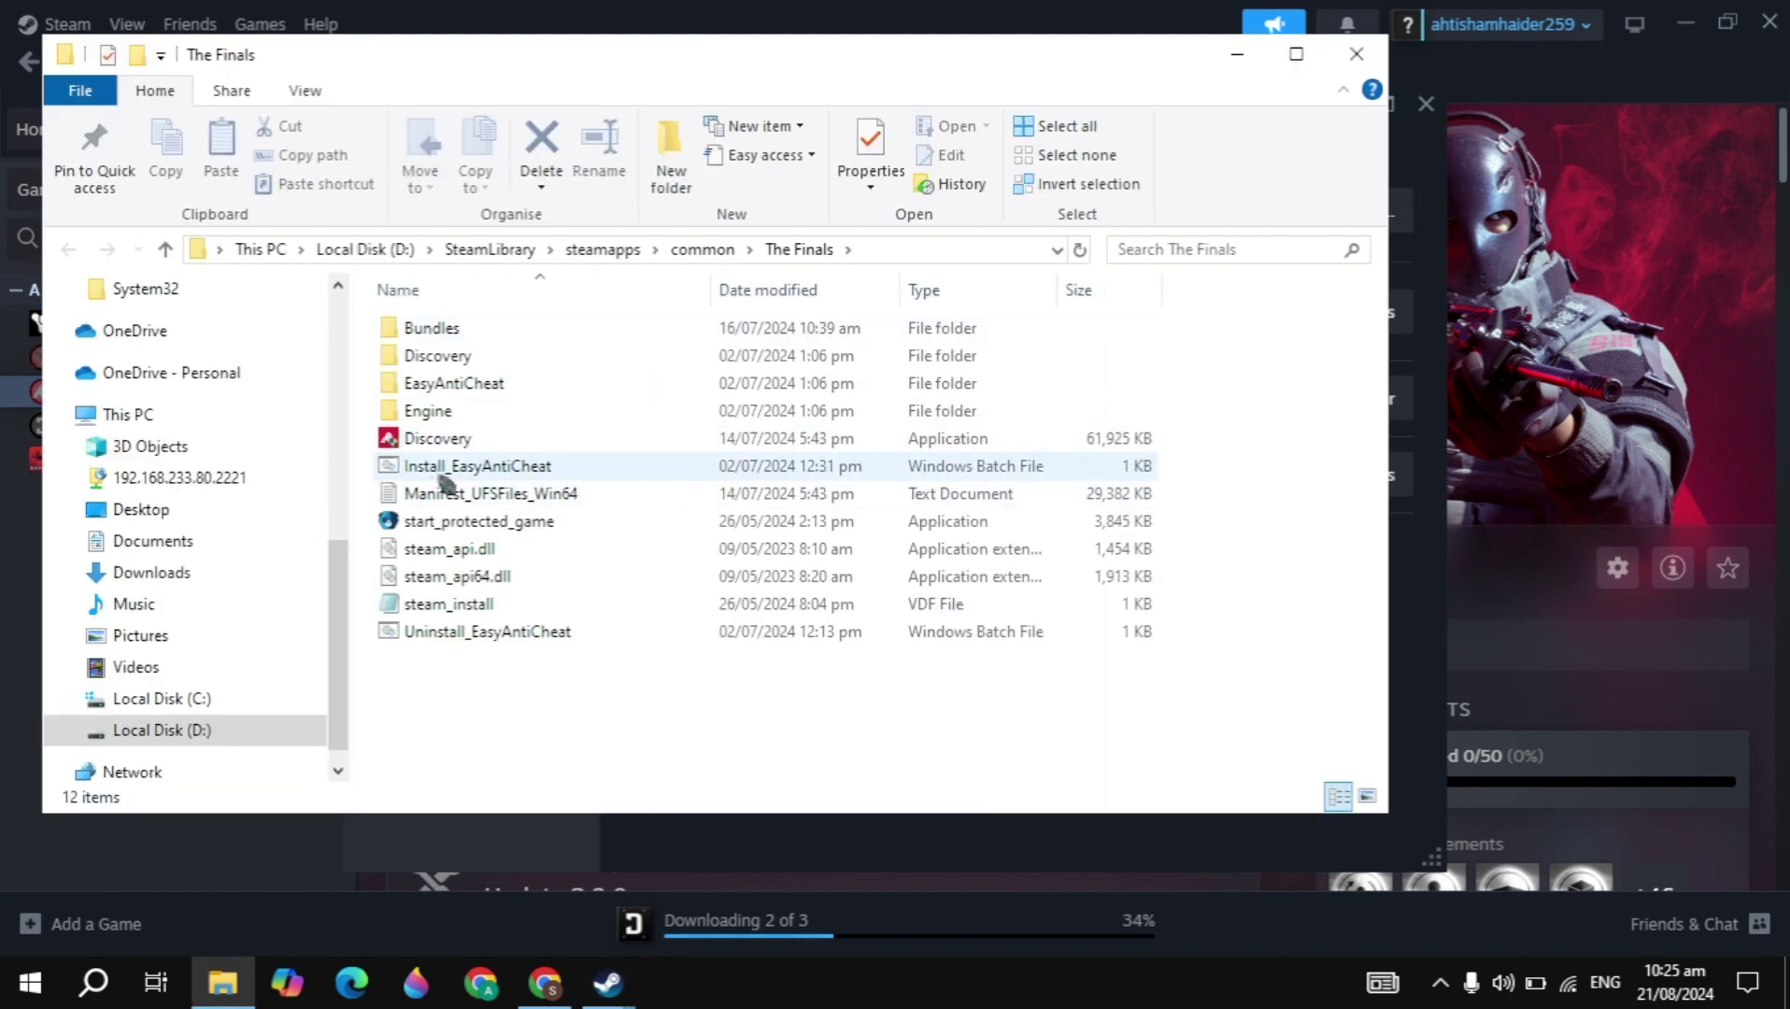
- Review and accept the Discovery application's compatibility settings in The Finals folder, and return to Dota 2's library page
left_click(505, 443)
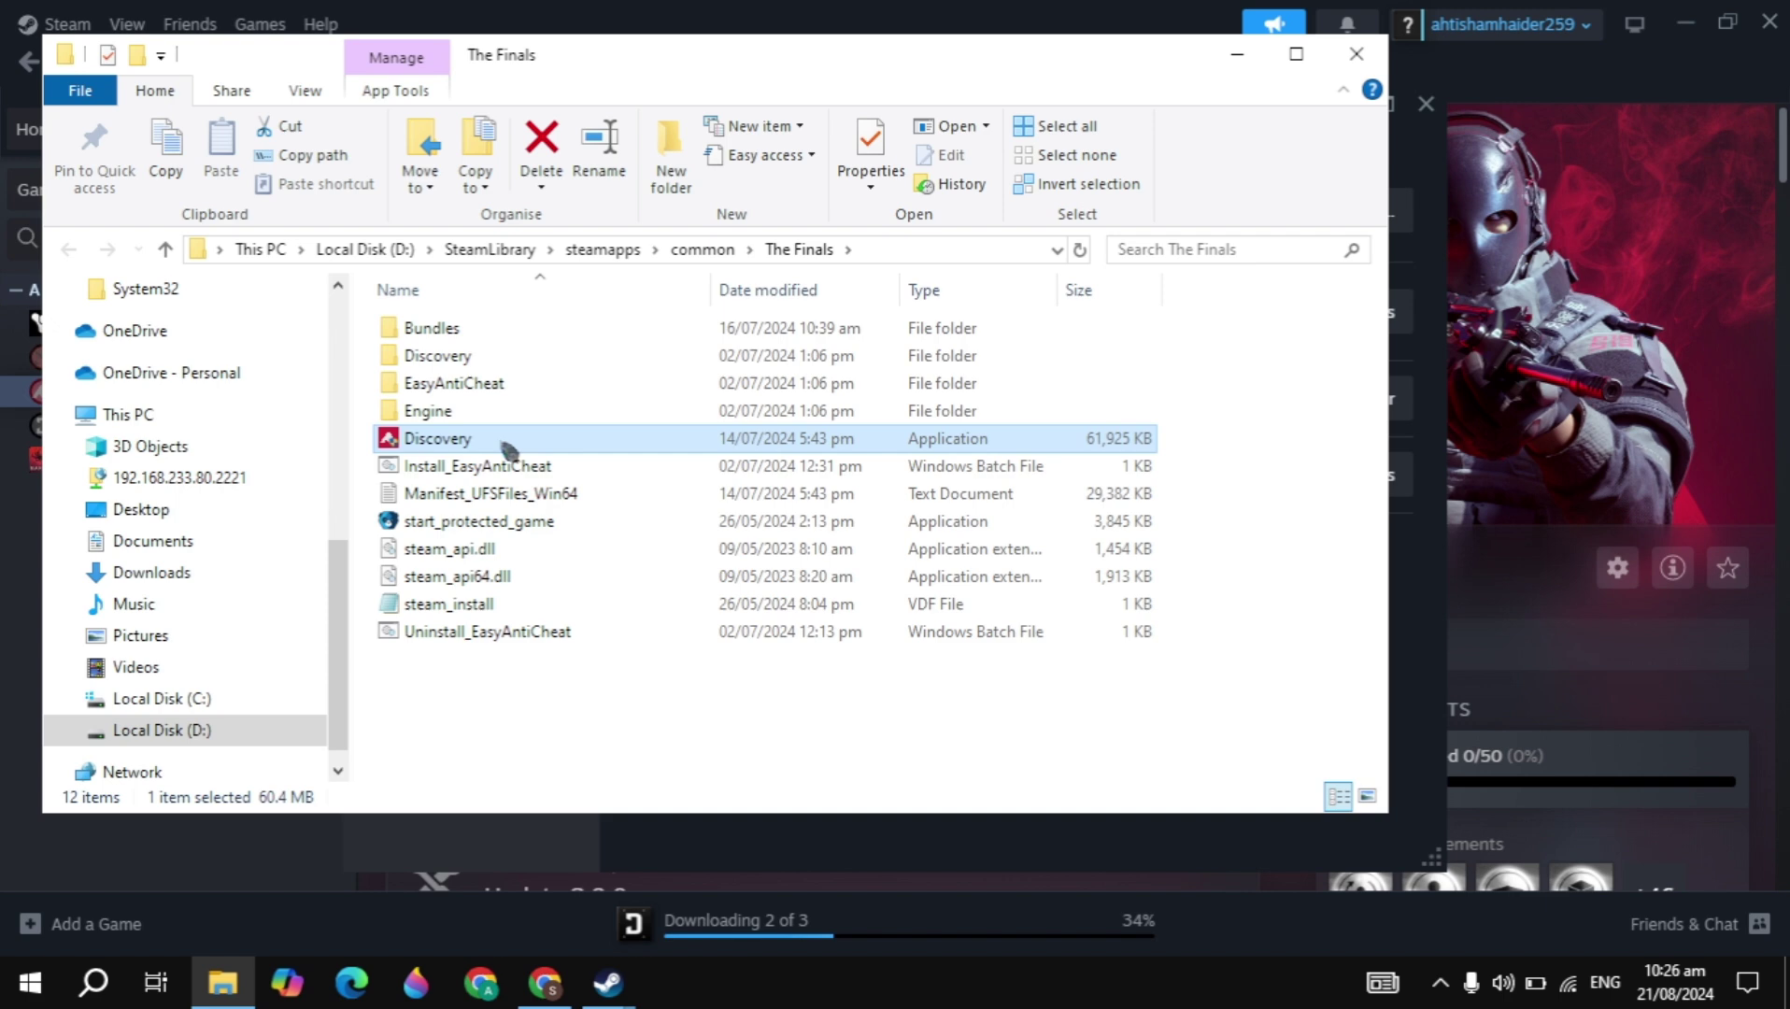
right_click(506, 445)
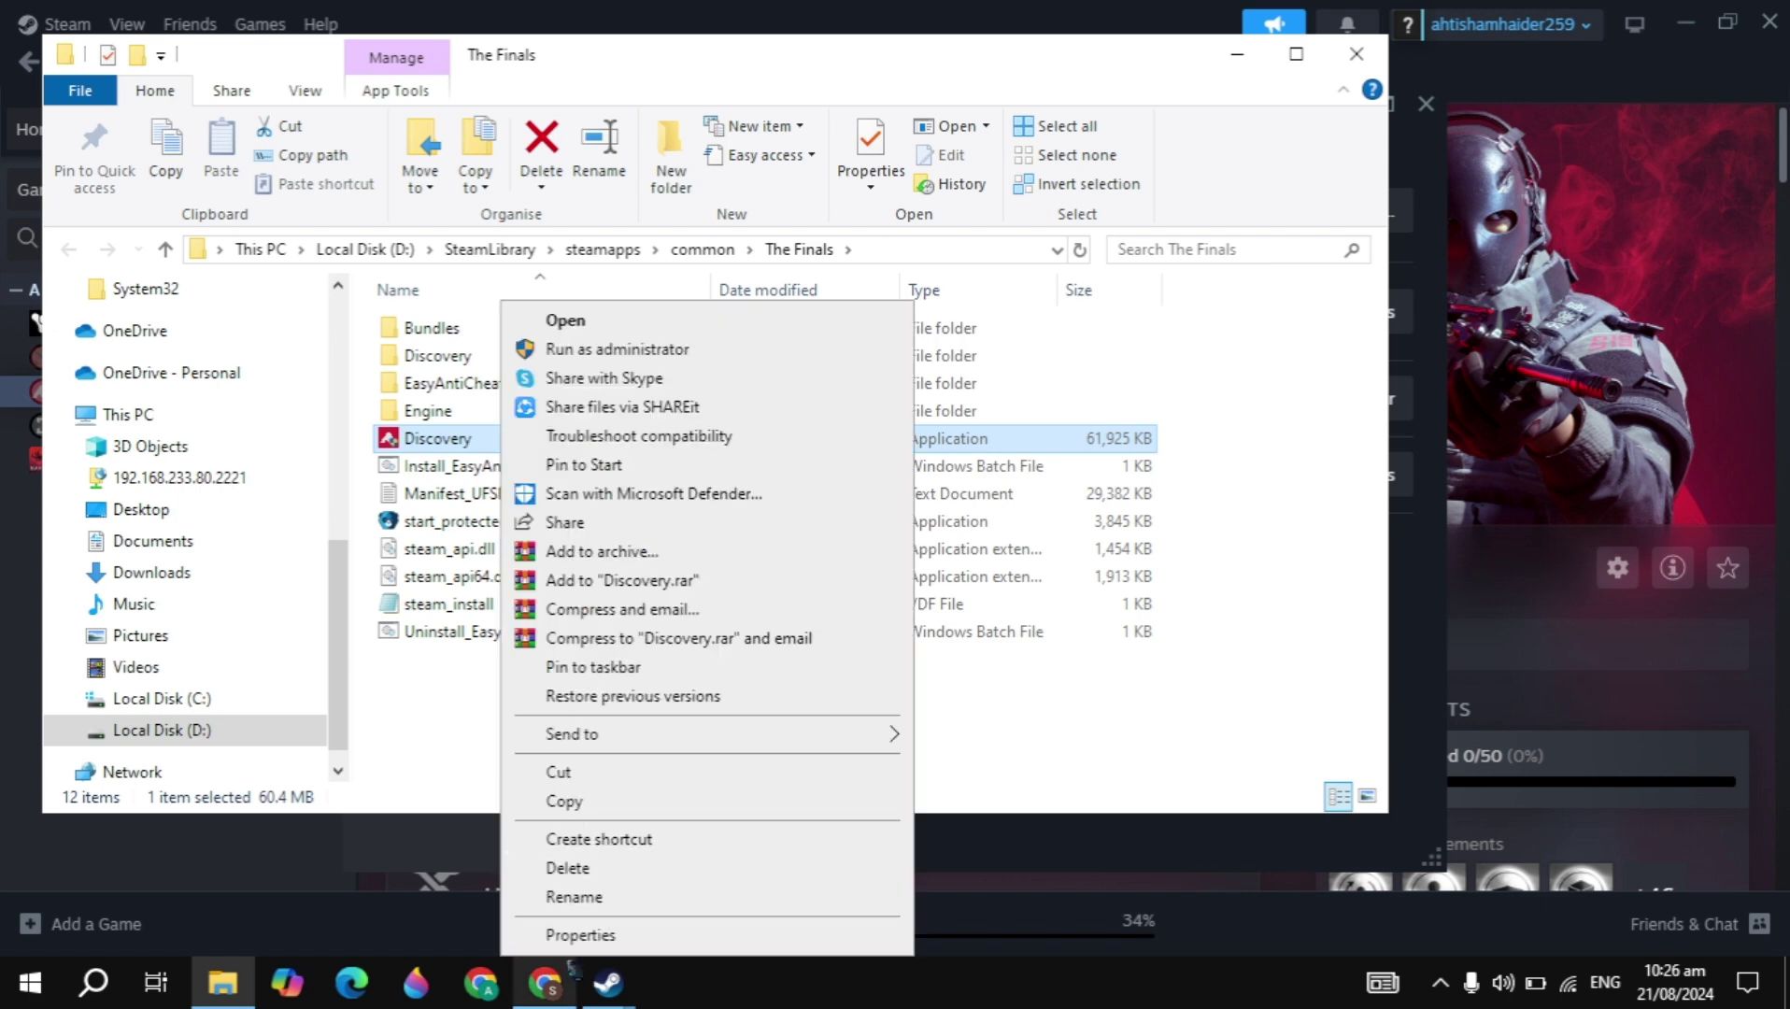
left_click(563, 939)
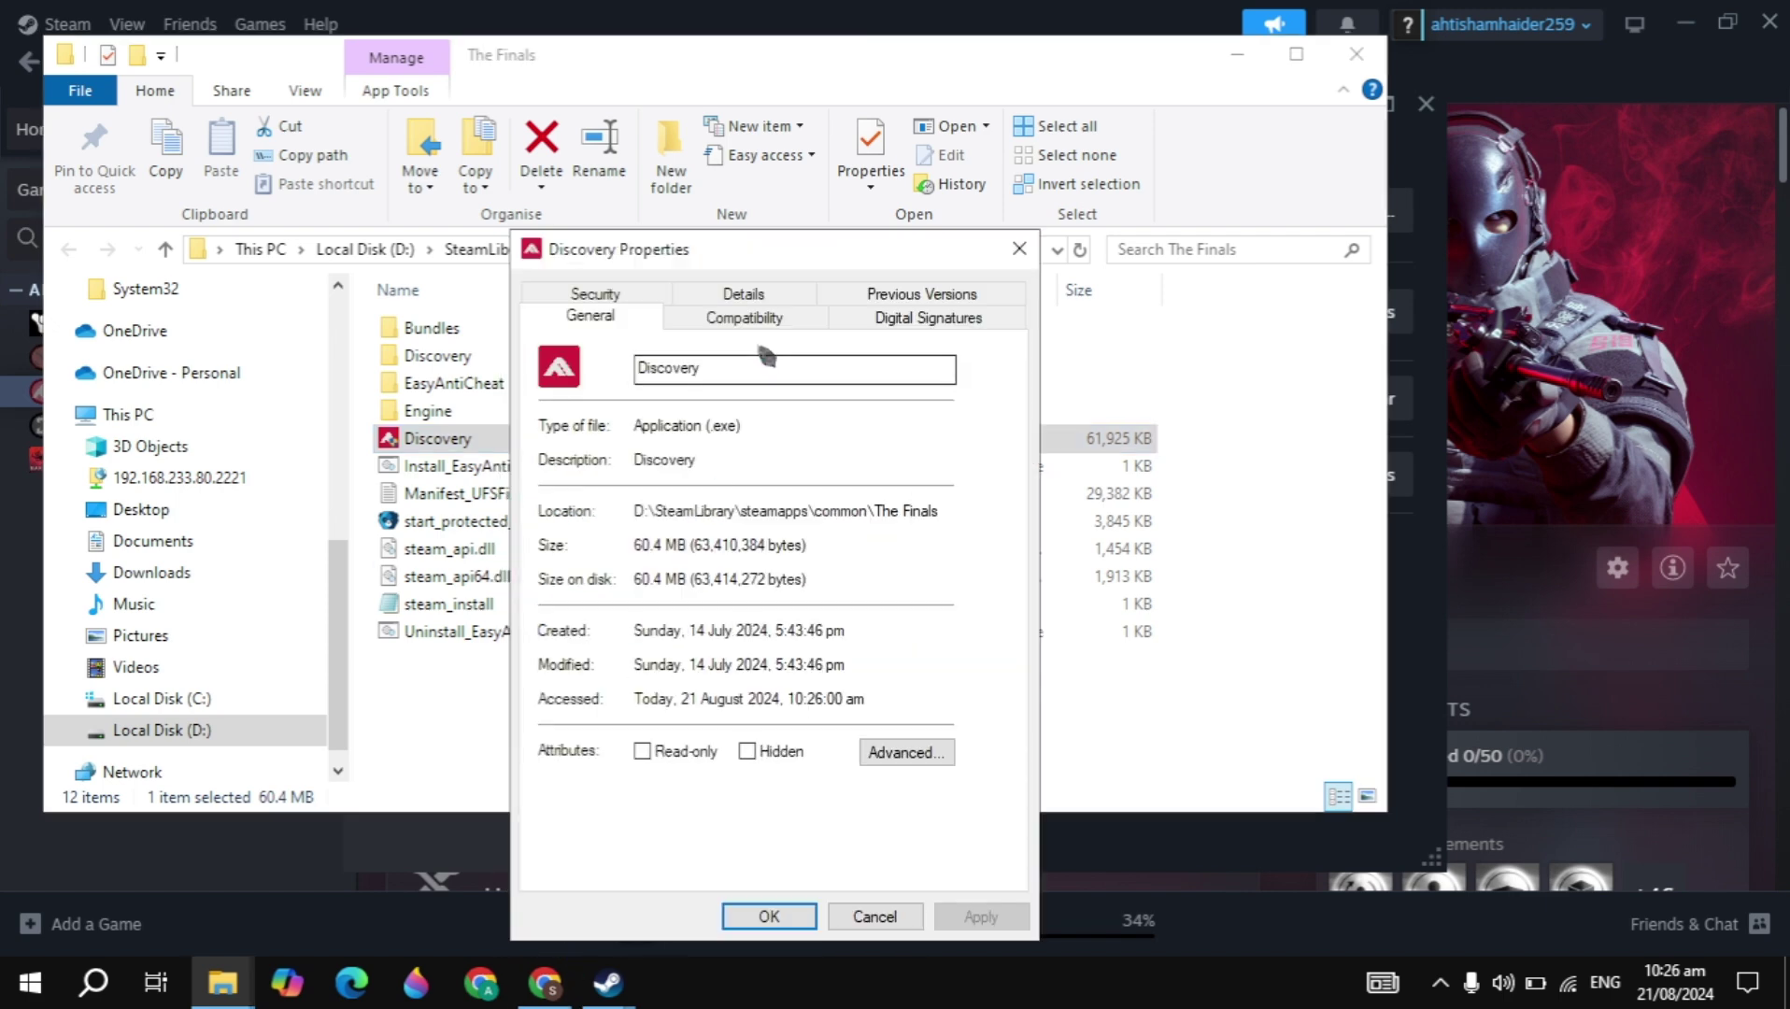
left_click(768, 334)
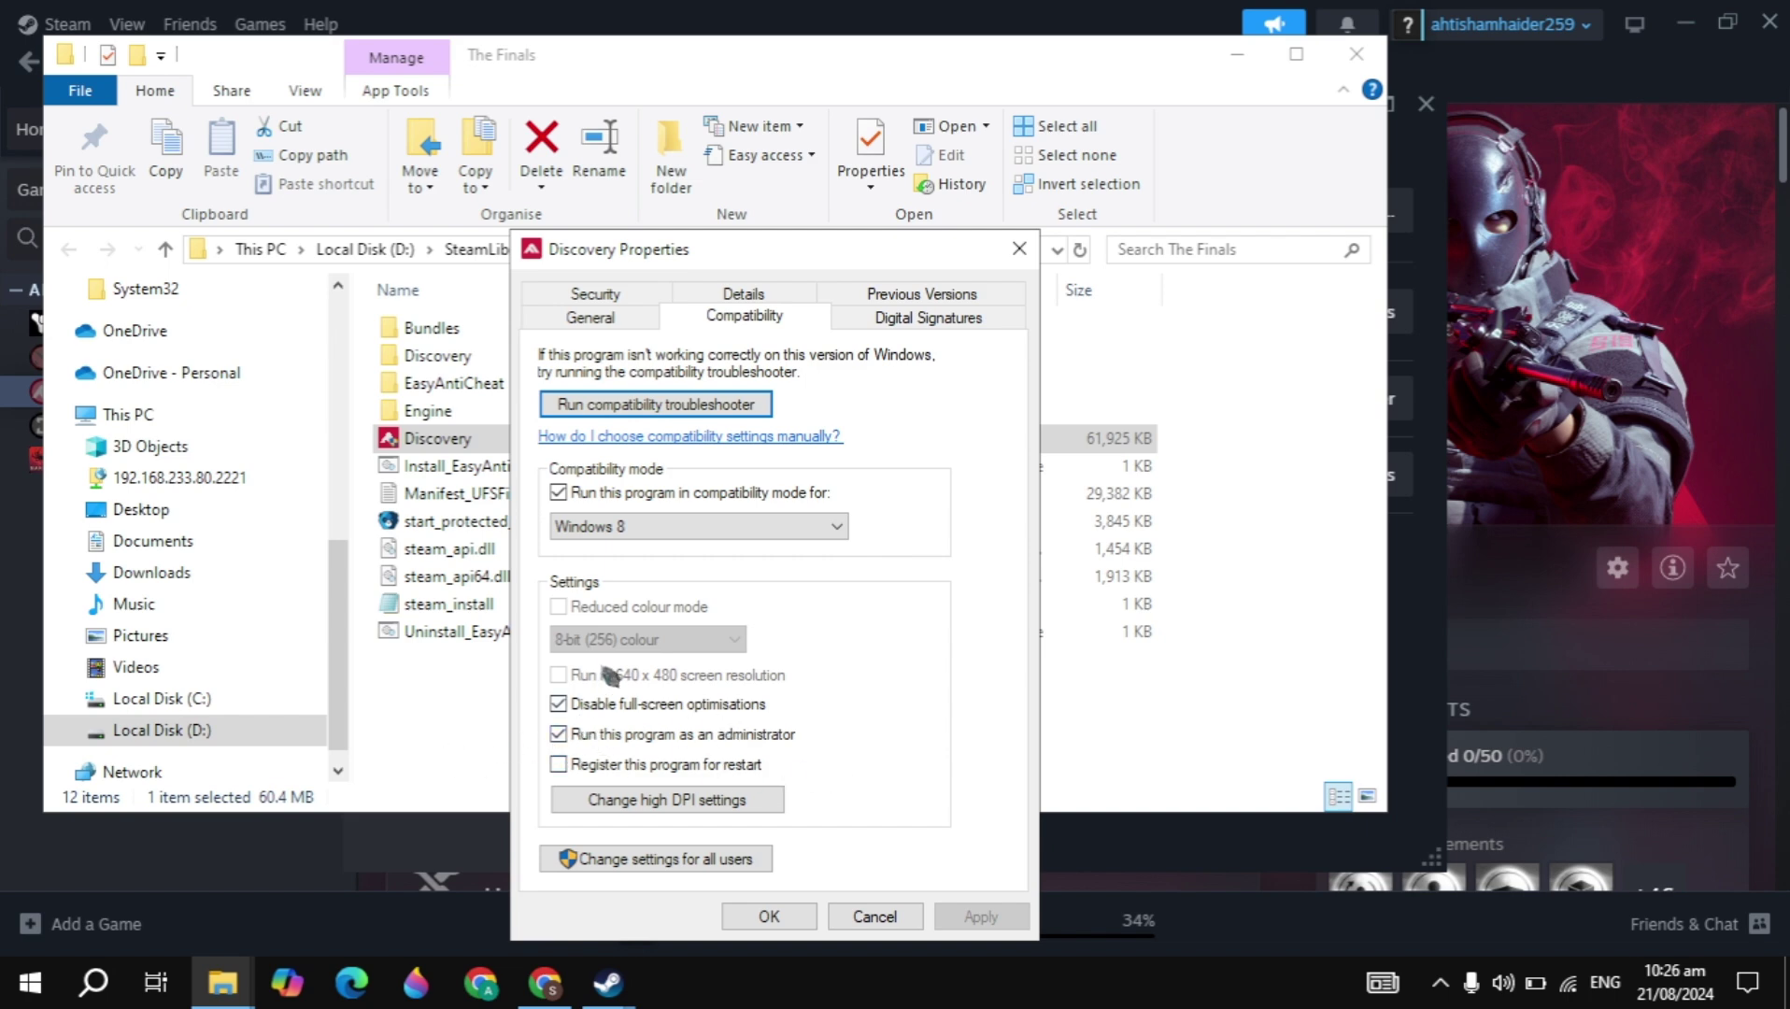
left_click(768, 916)
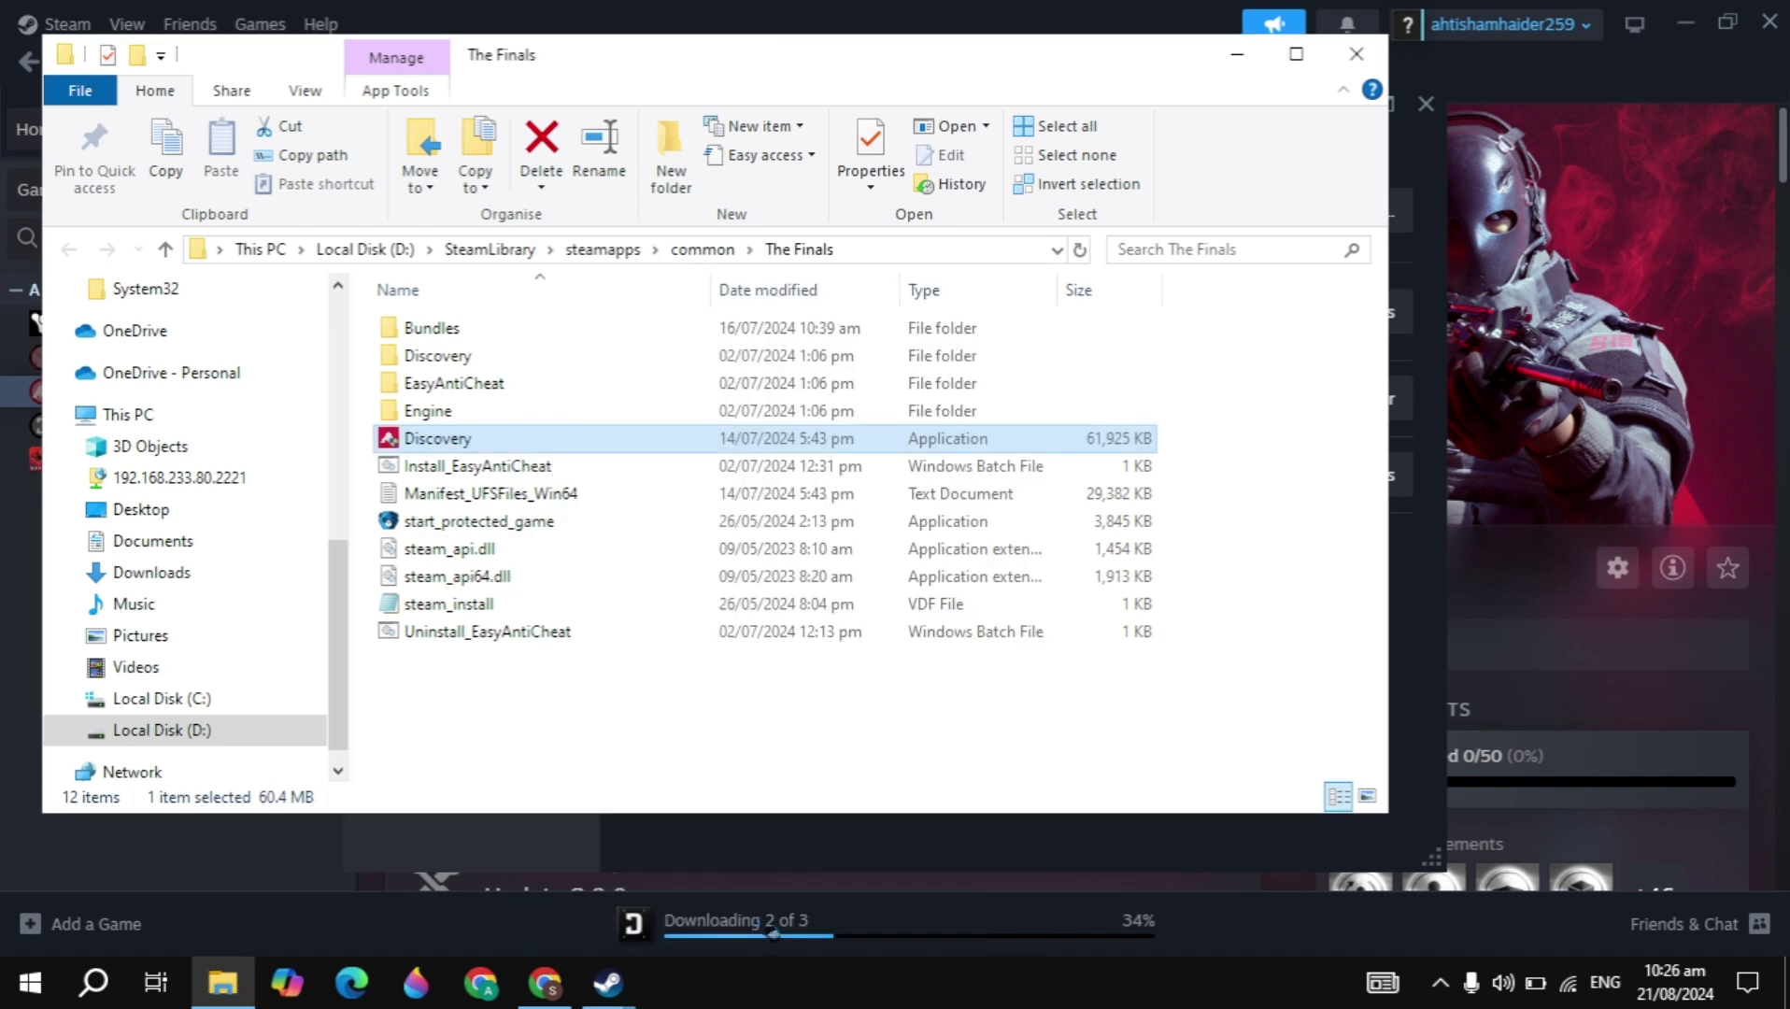
left_click(1370, 65)
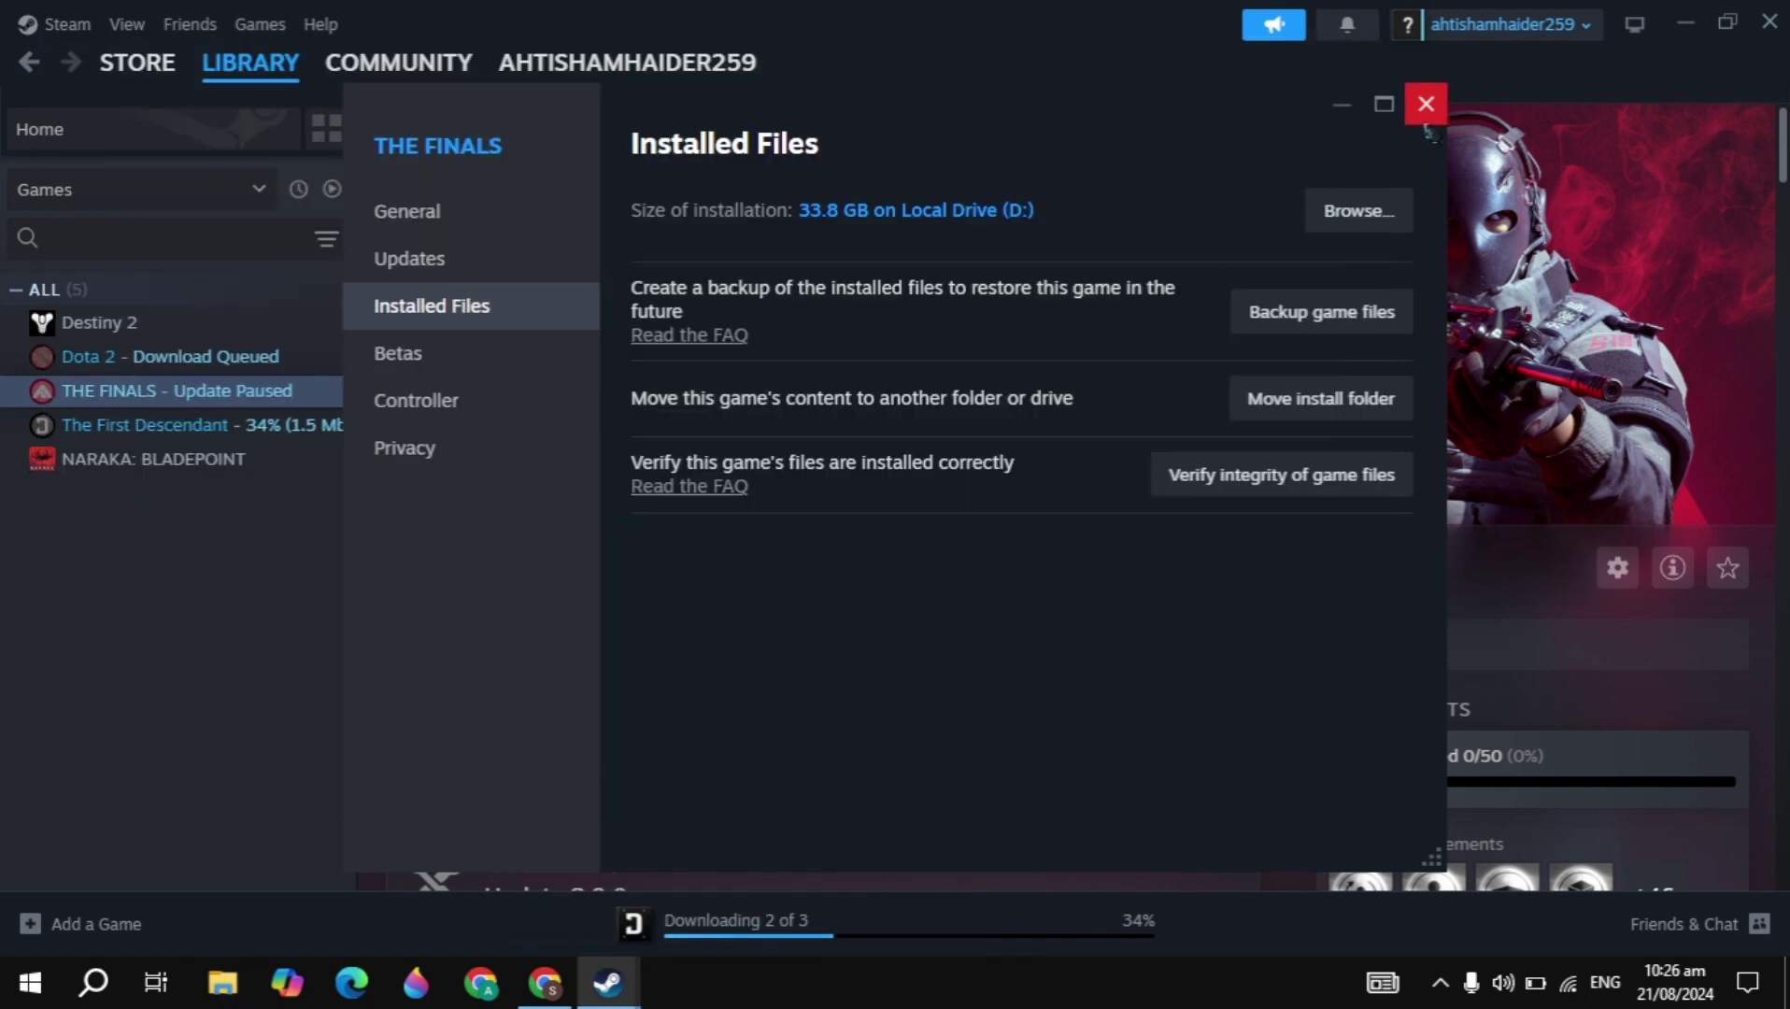
left_click(1425, 105)
key("Up")
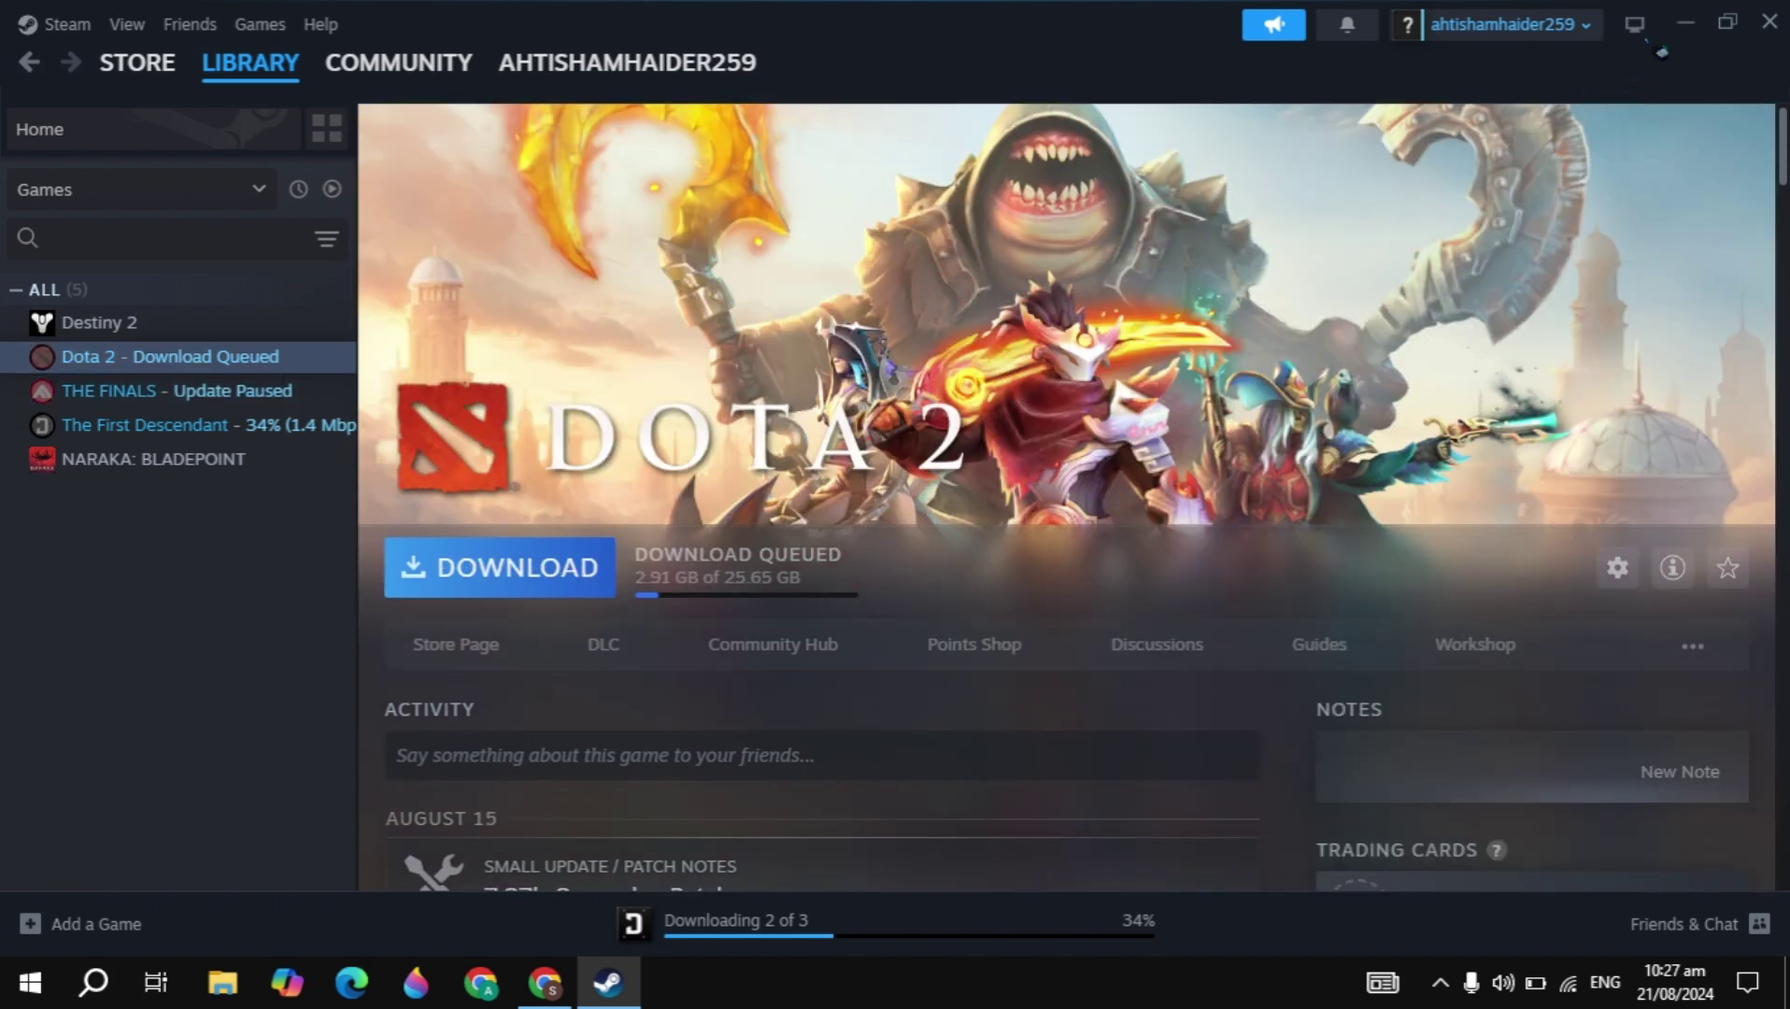
- Open Device Manager from Windows search, locate the Display adapters category, and close Device Manager
left_click(1686, 23)
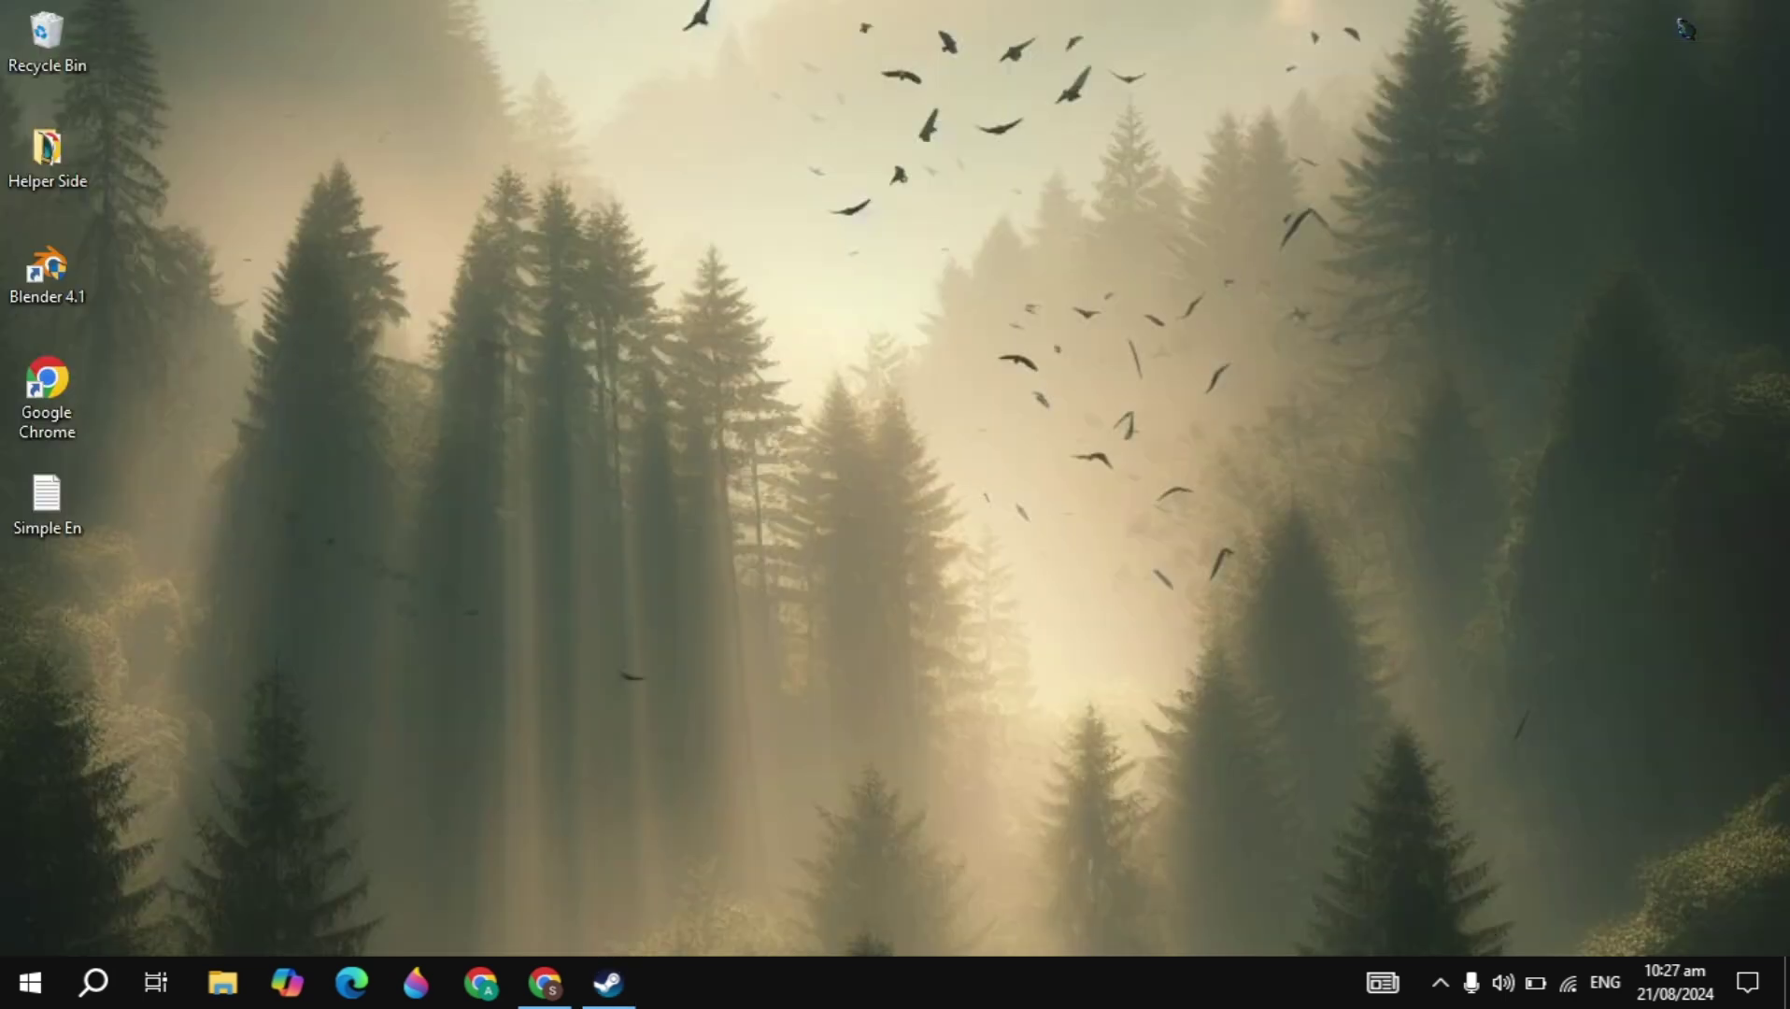
left_click(94, 991)
type("de")
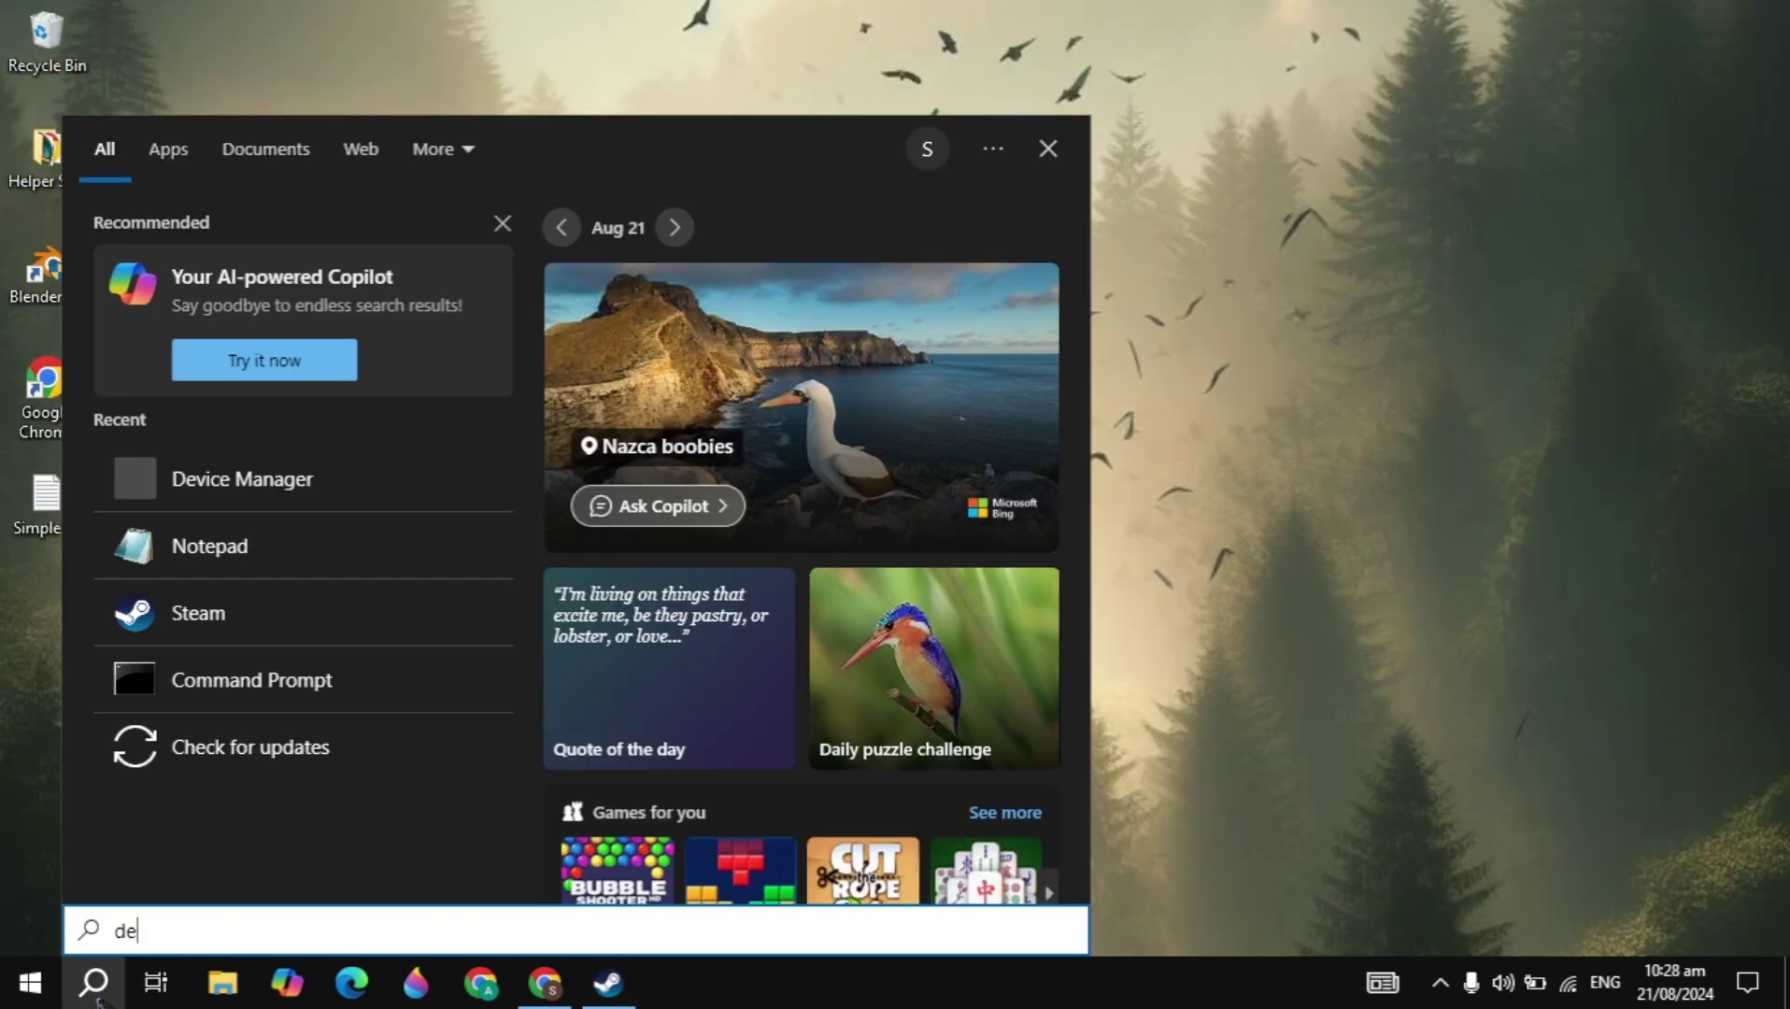
type("vic")
key("Return")
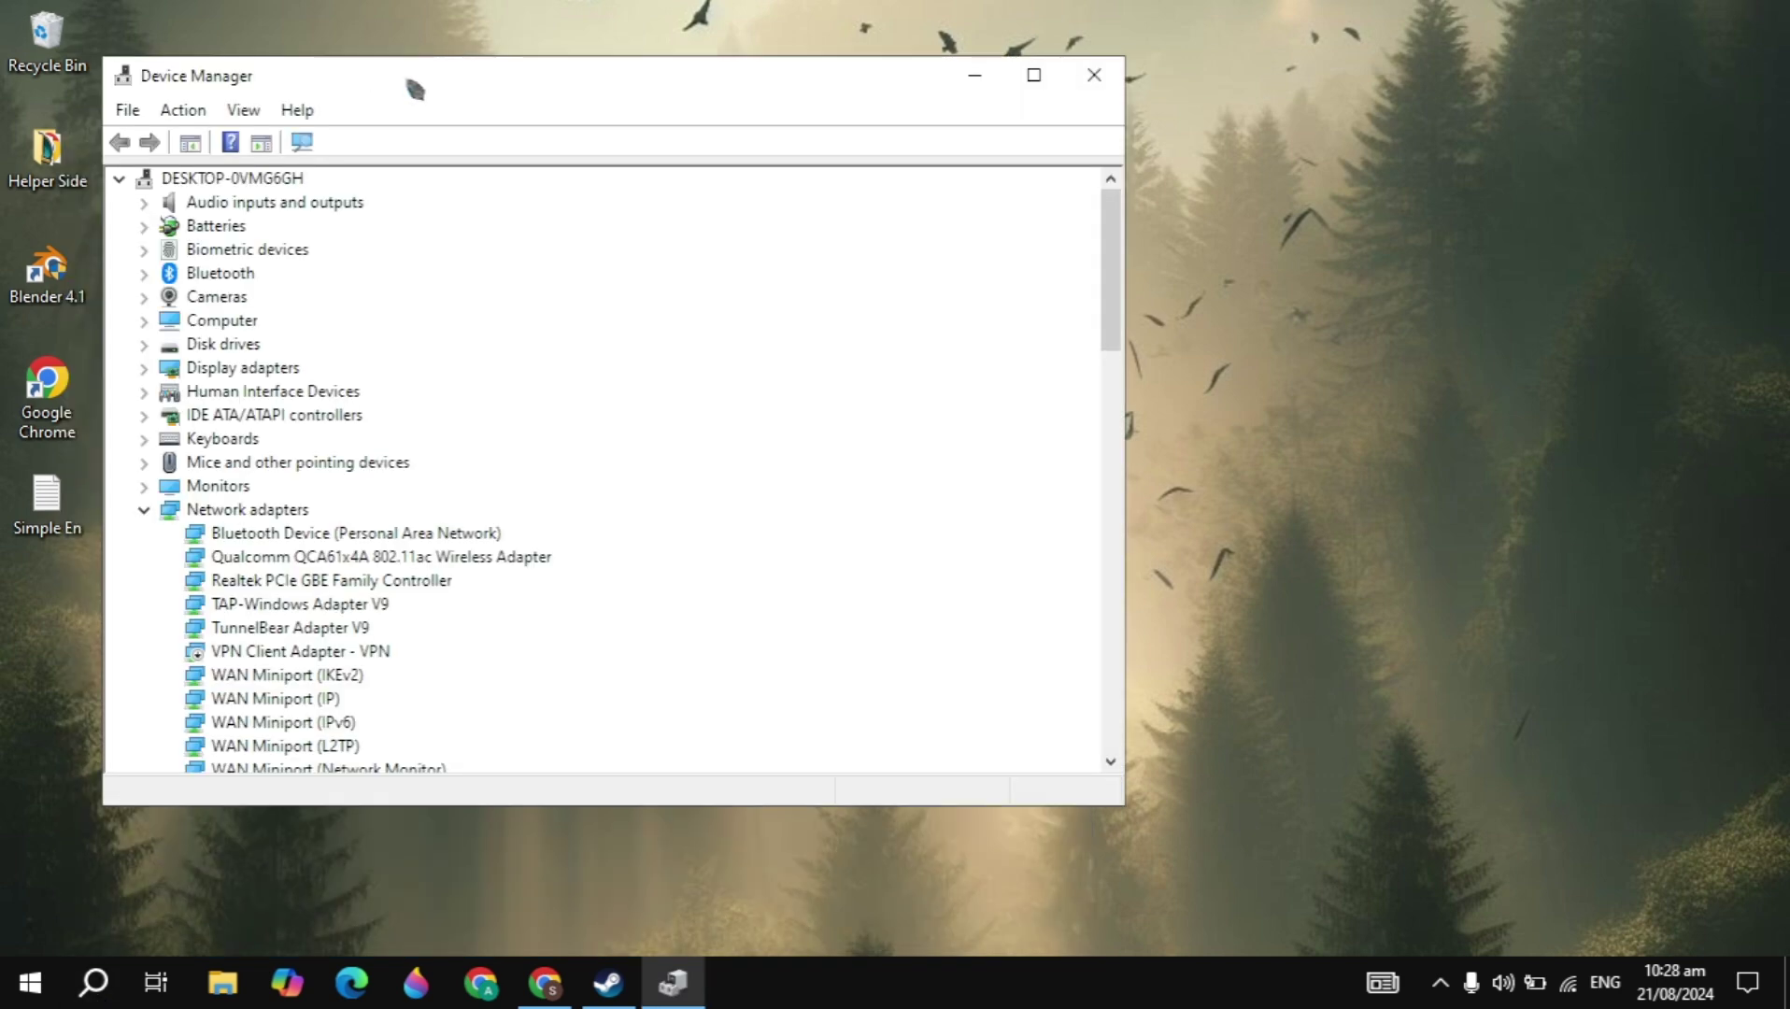
left_click_drag(407, 77, 654, 149)
left_click(484, 437)
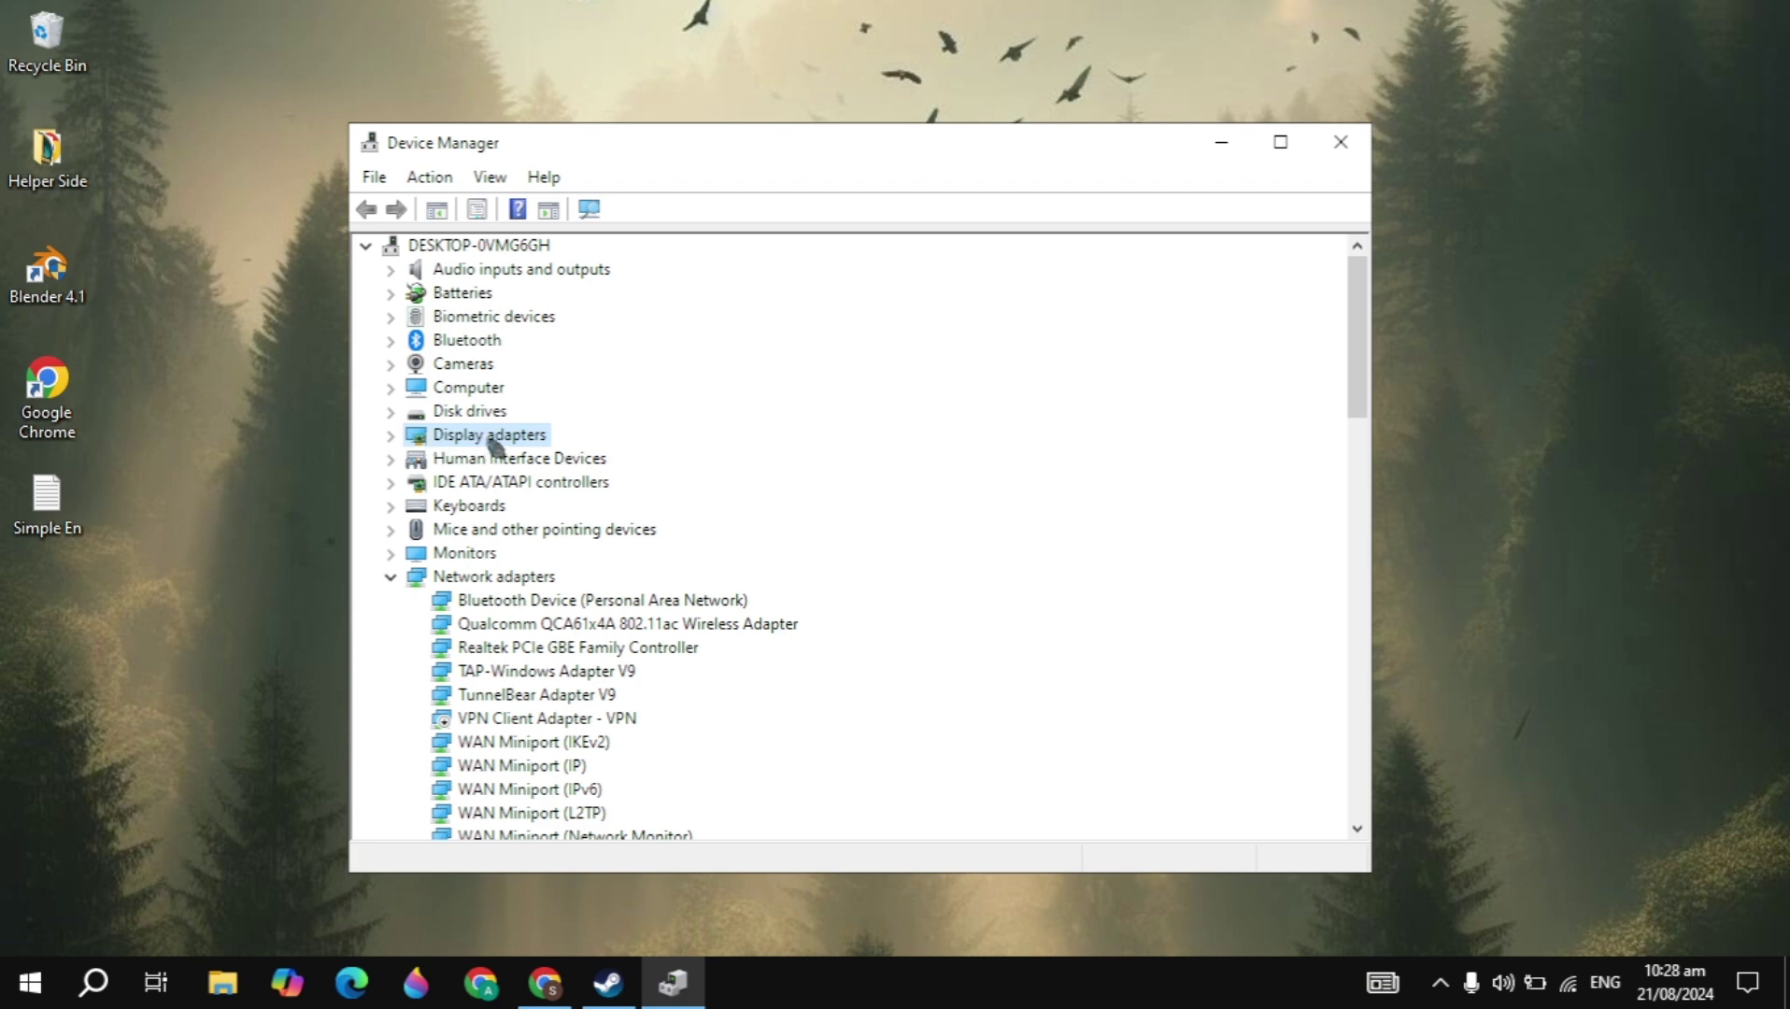
left_click(1343, 143)
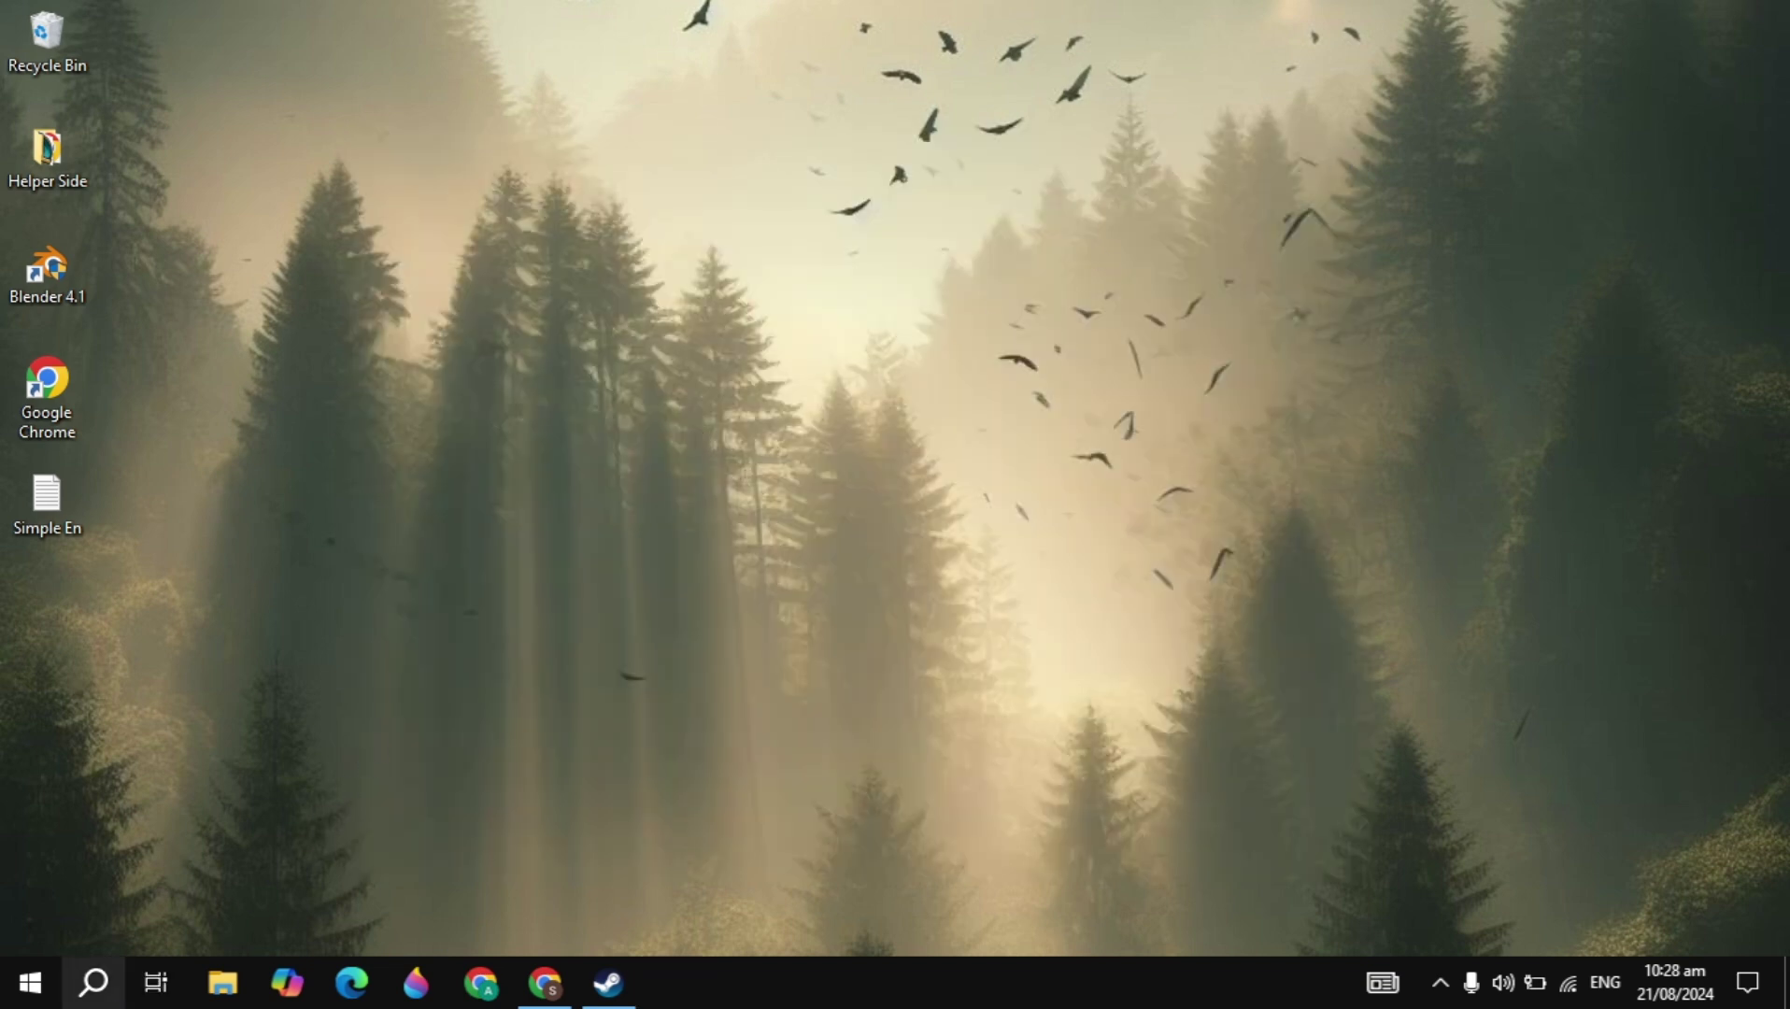
- Open the Windows Update page through Check for updates, close it, and switch back to Steam
left_click(101, 996)
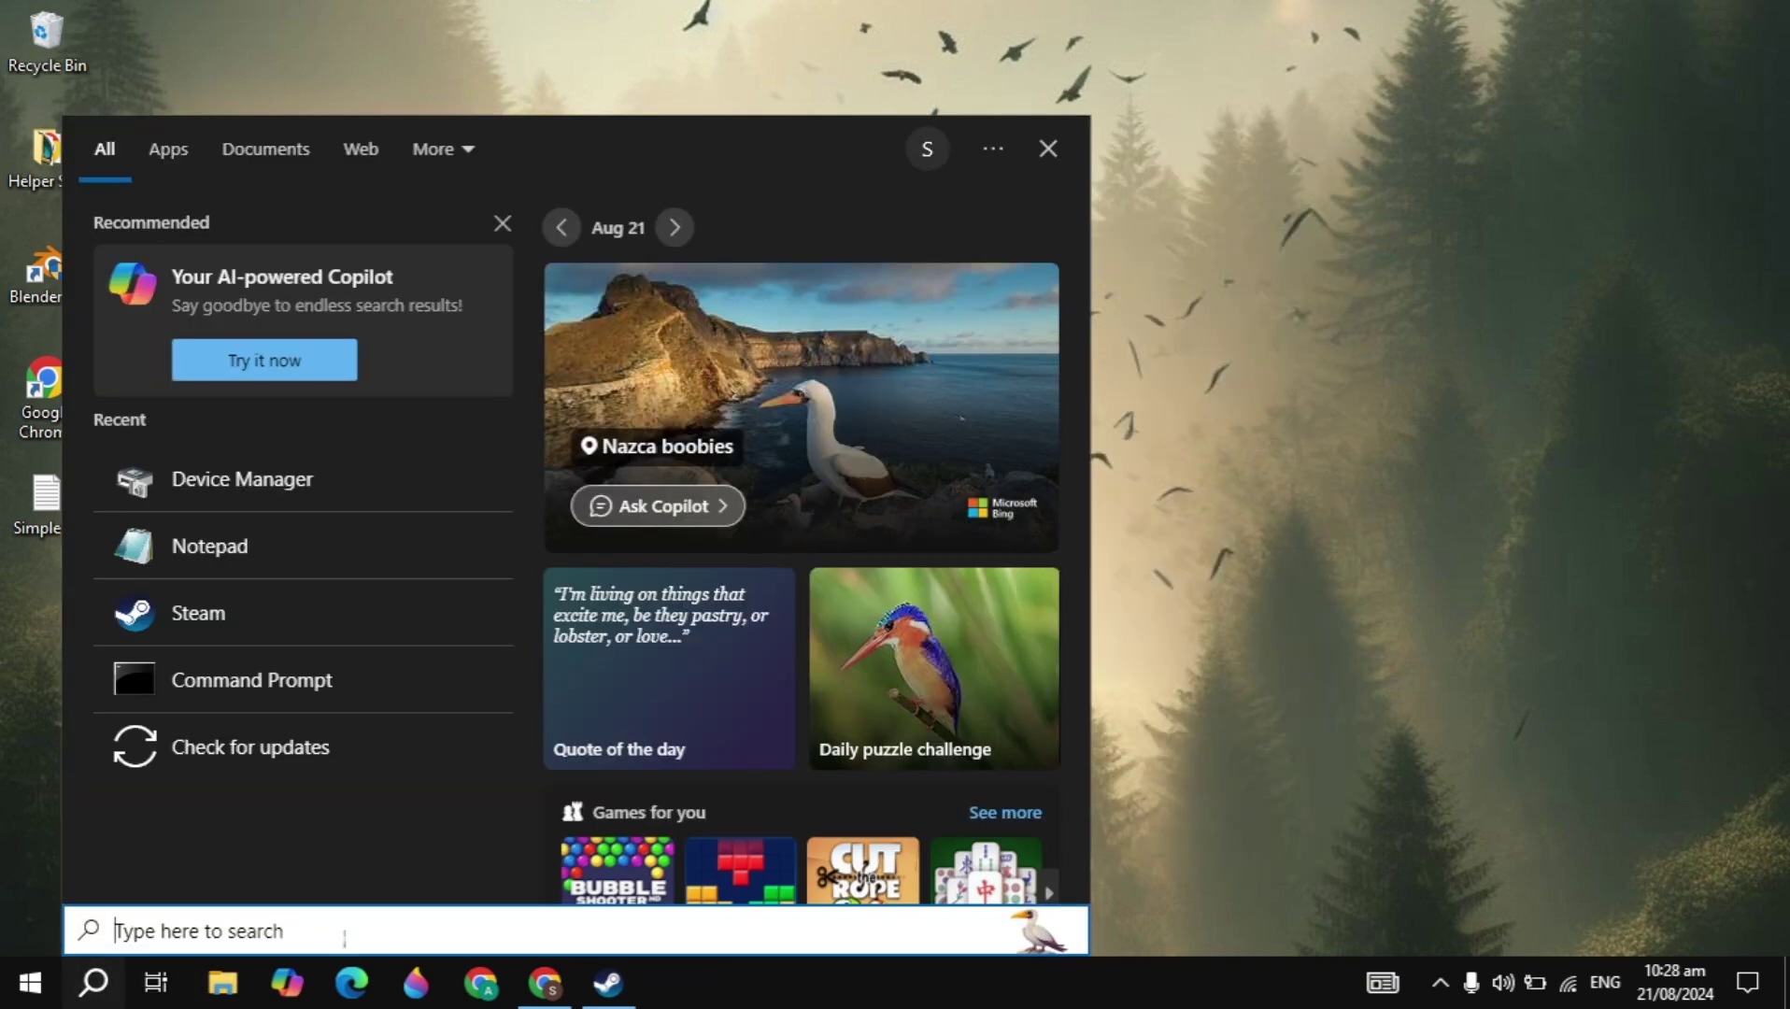
type("up")
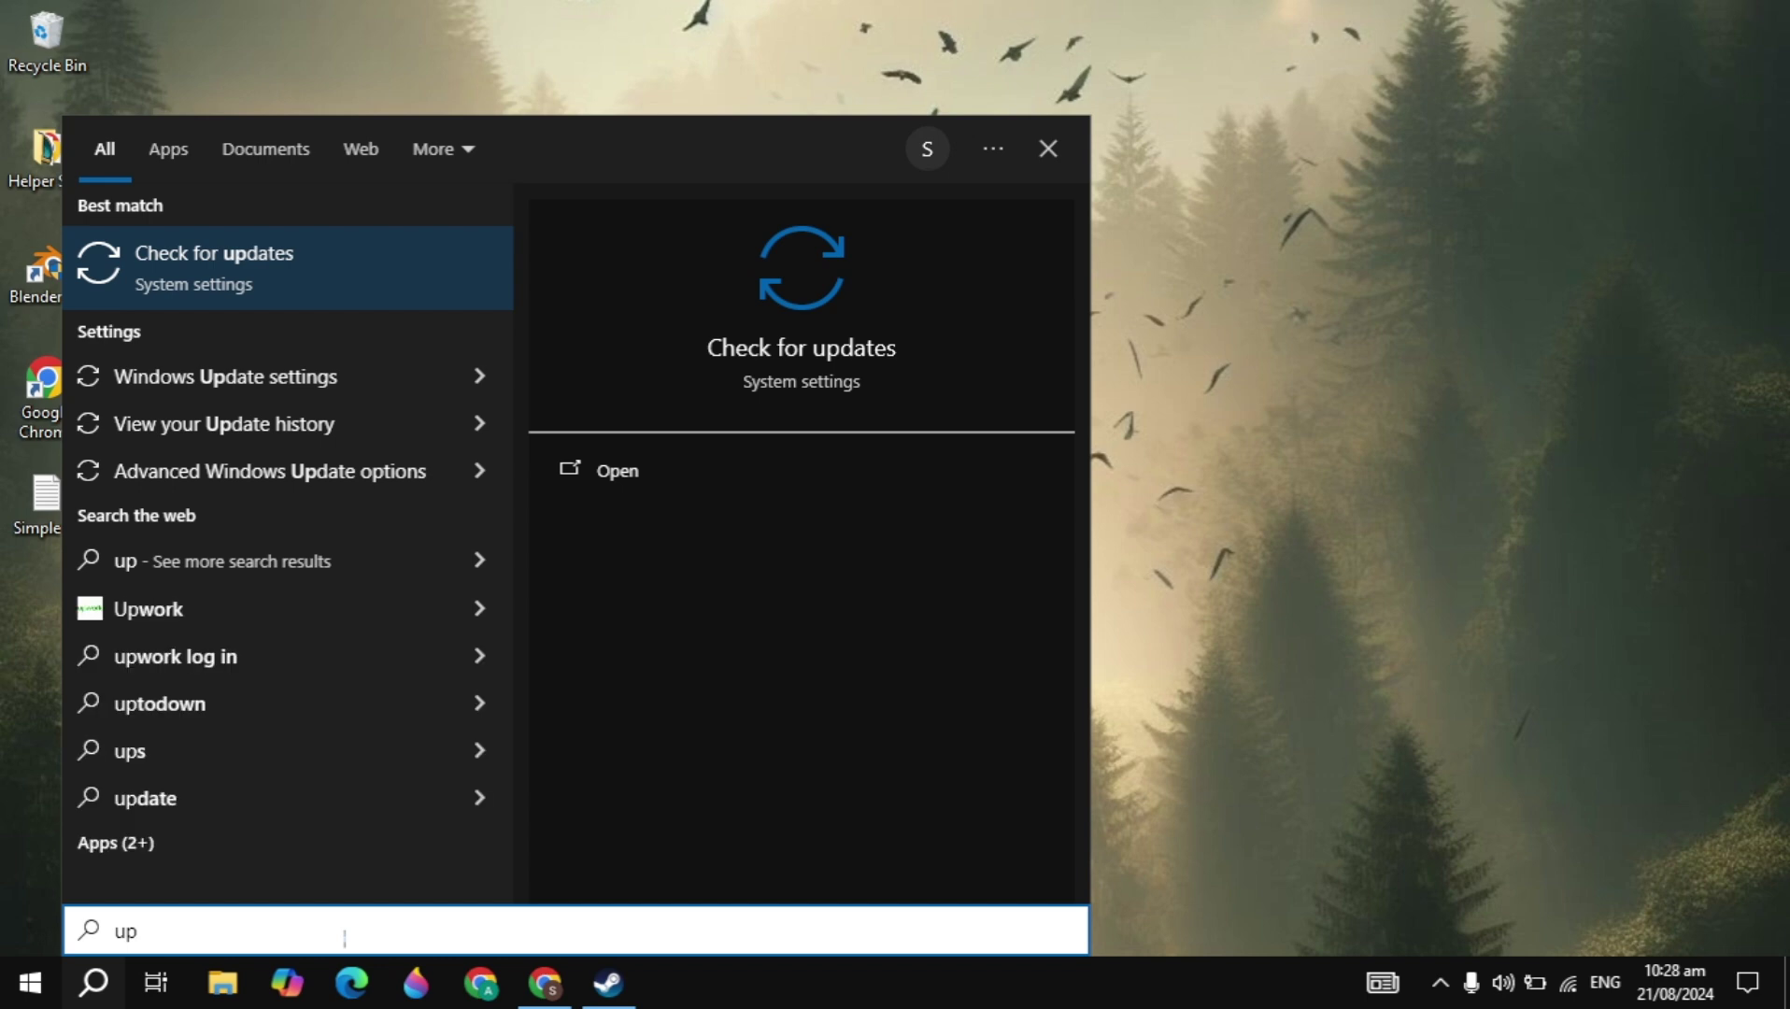
key("Return")
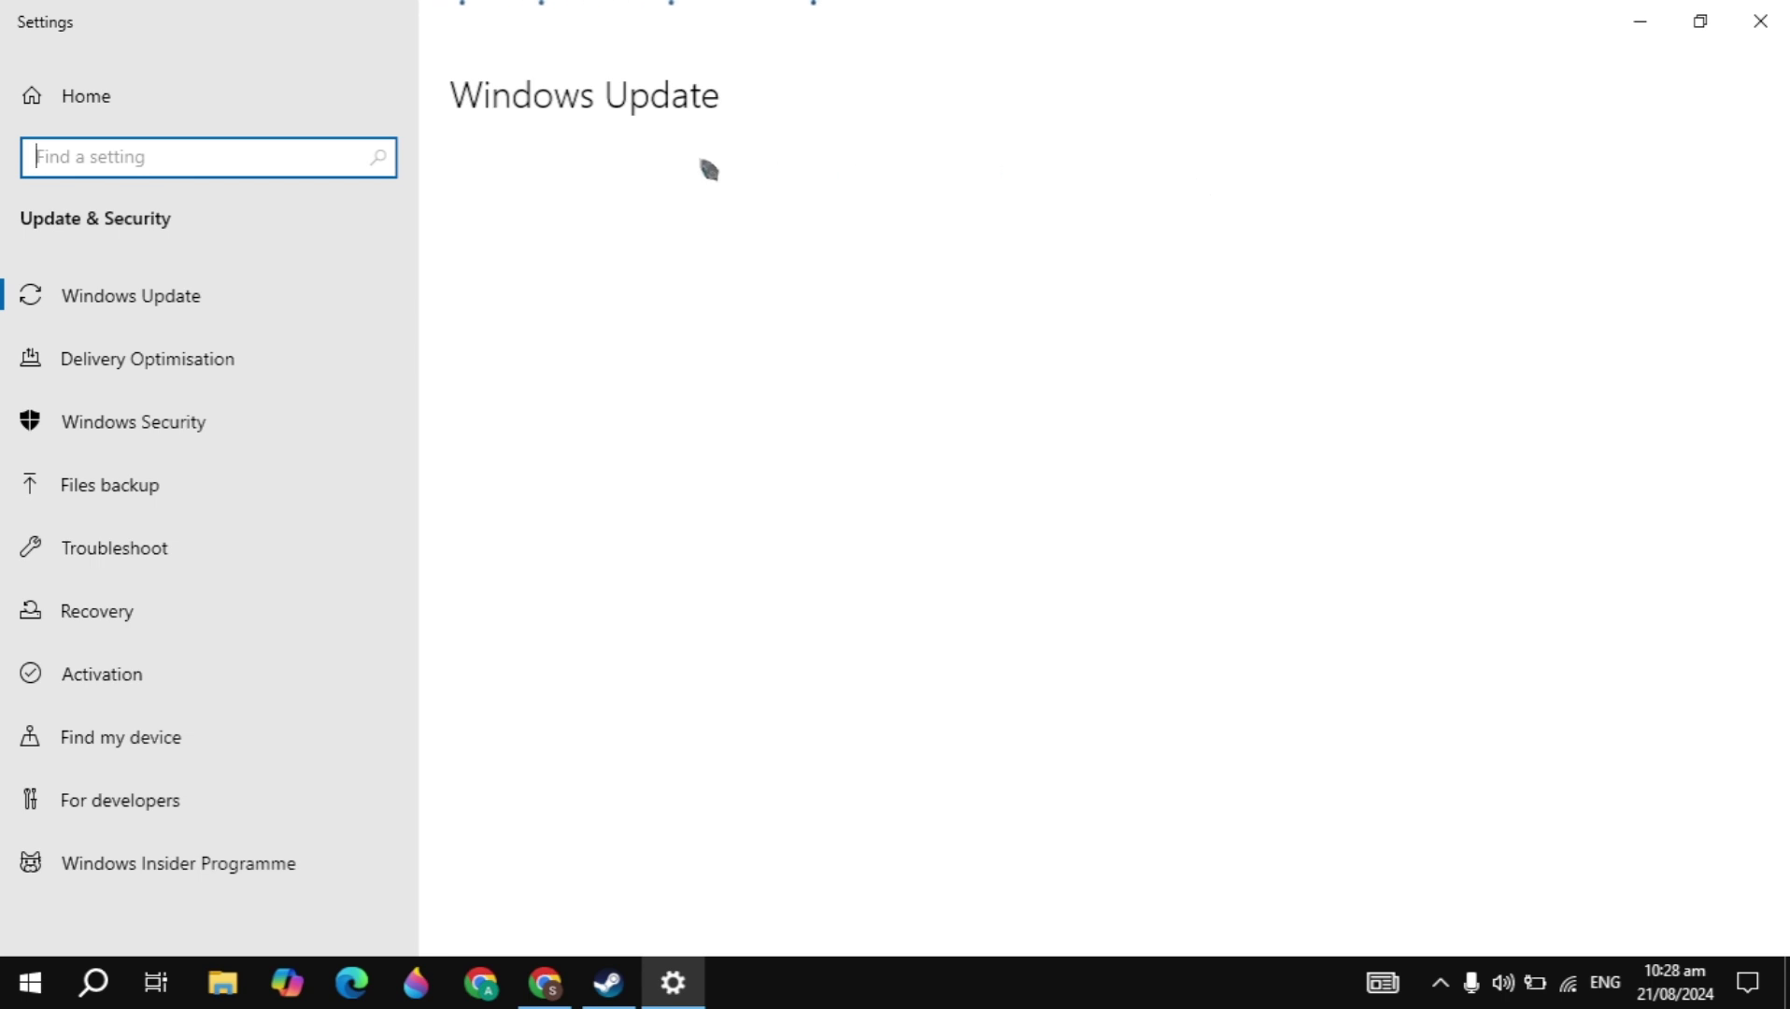
left_click(1760, 20)
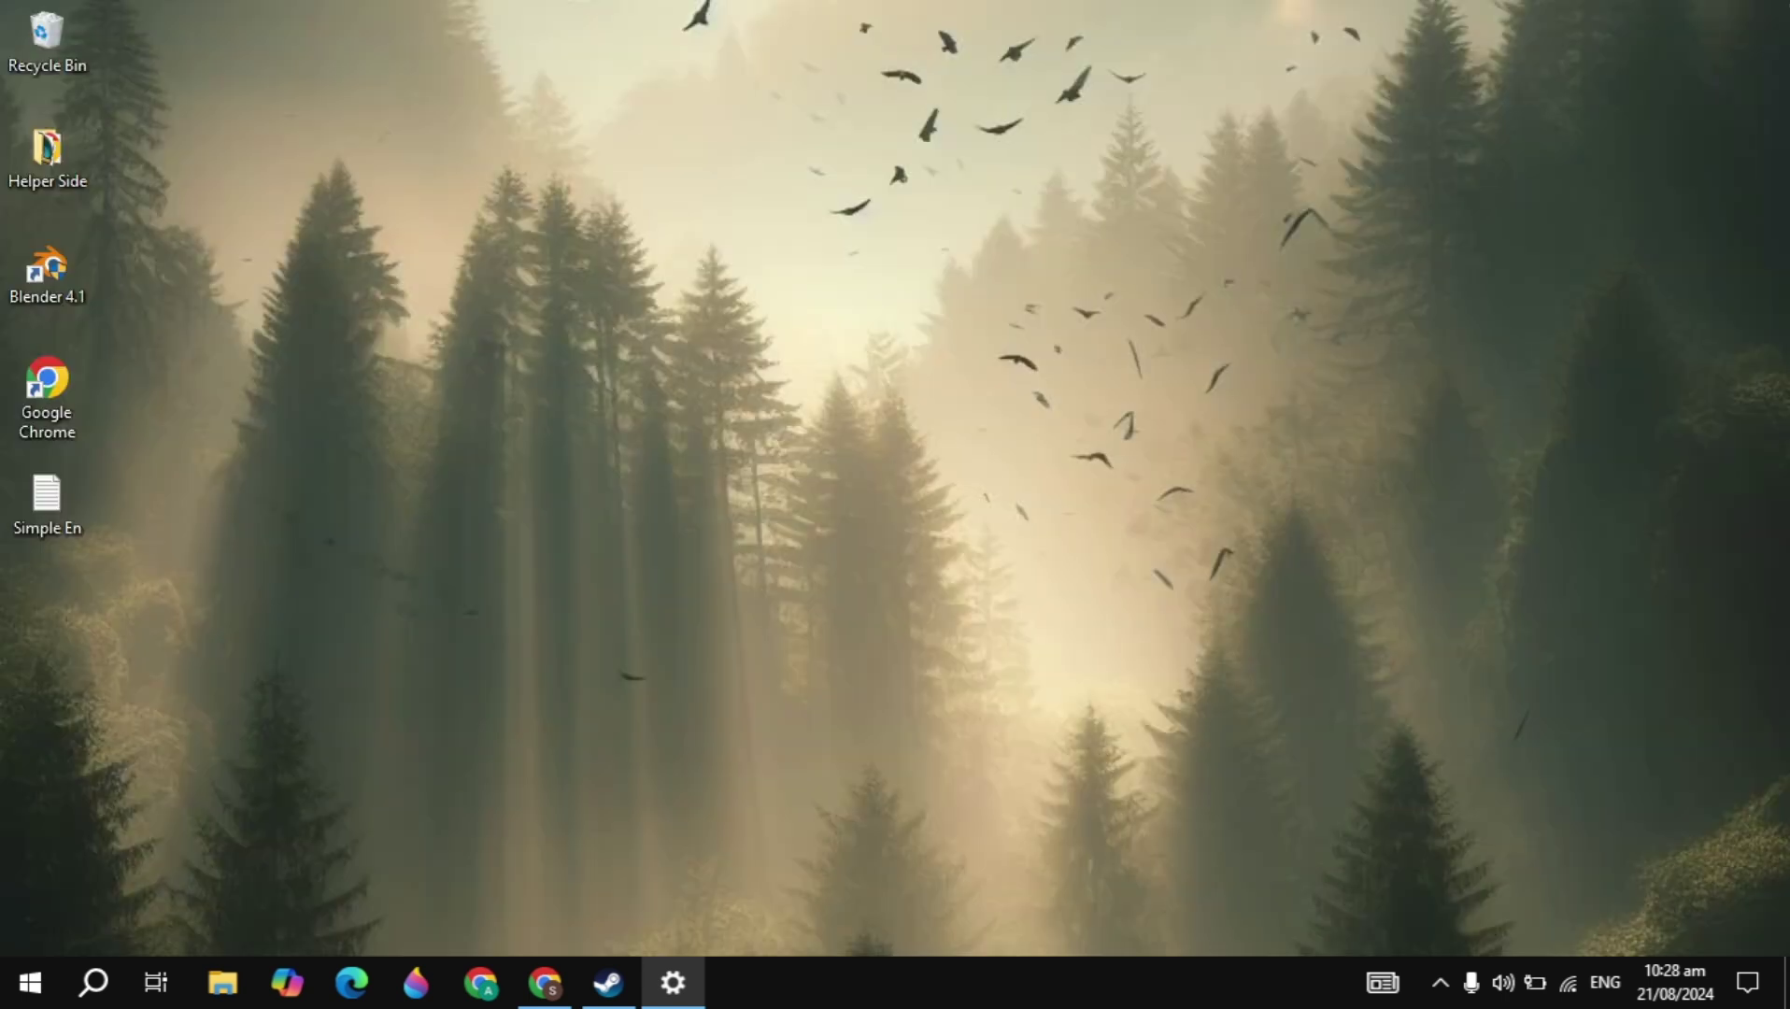
left_click(608, 982)
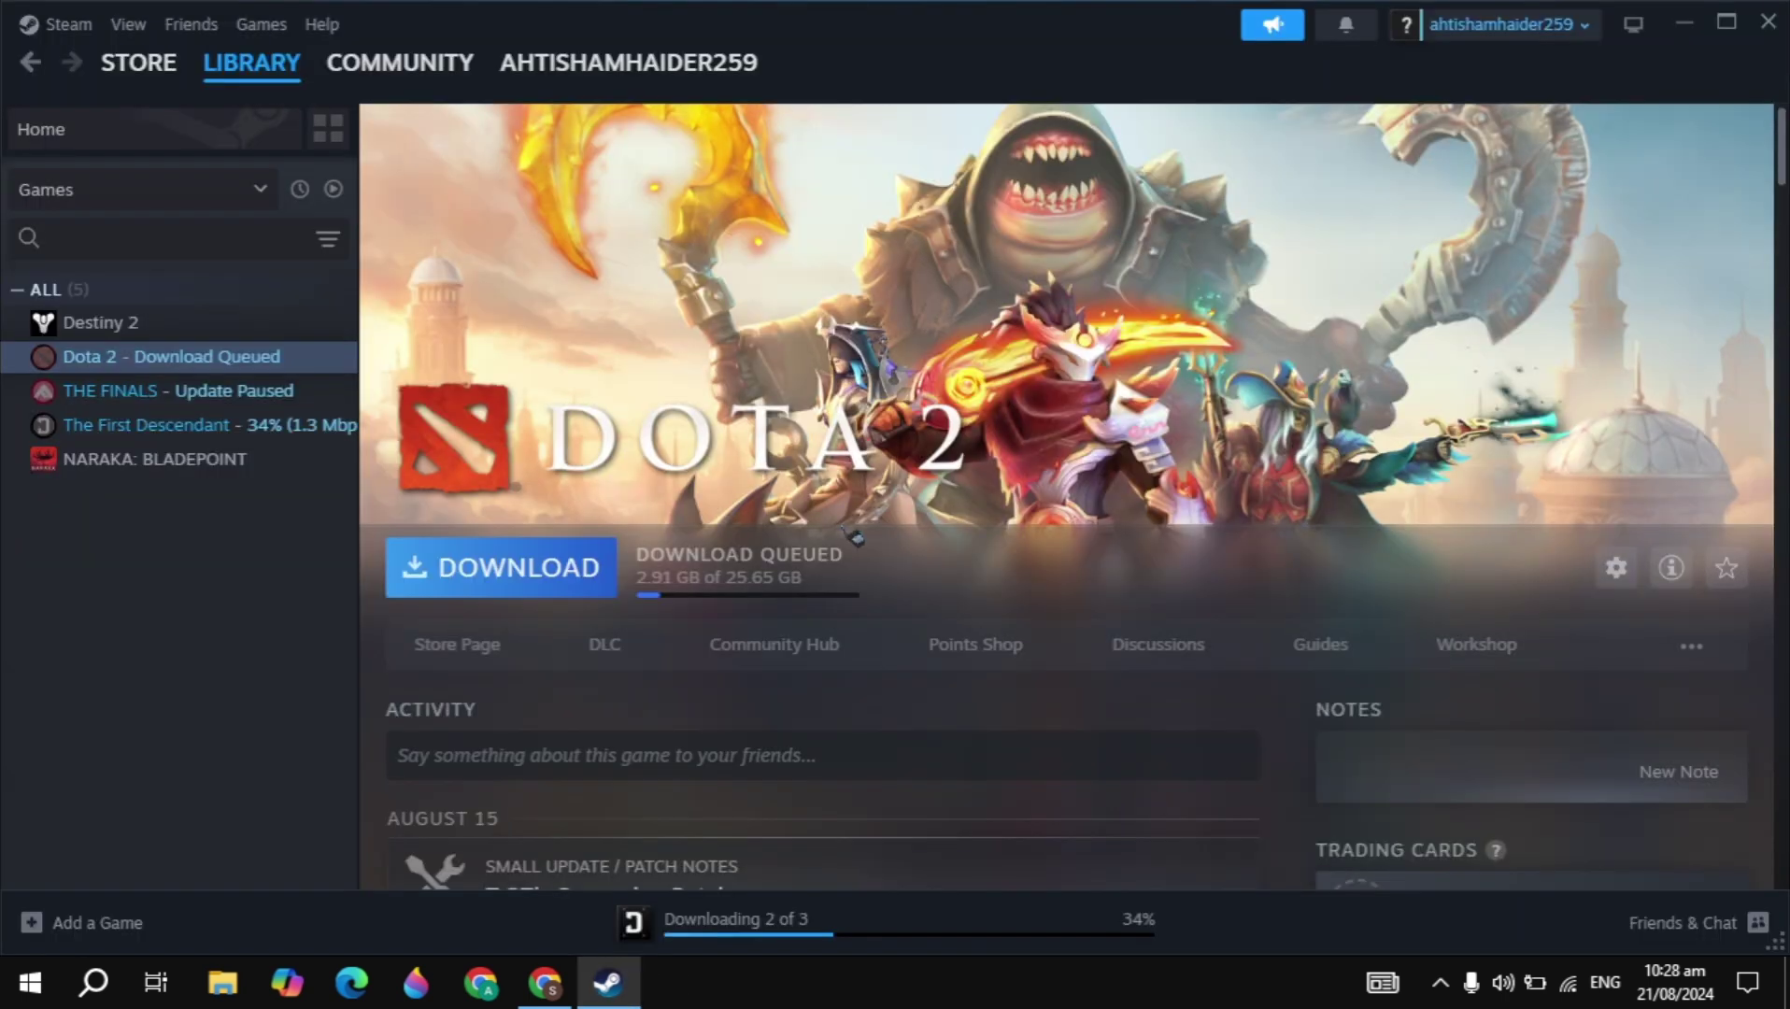